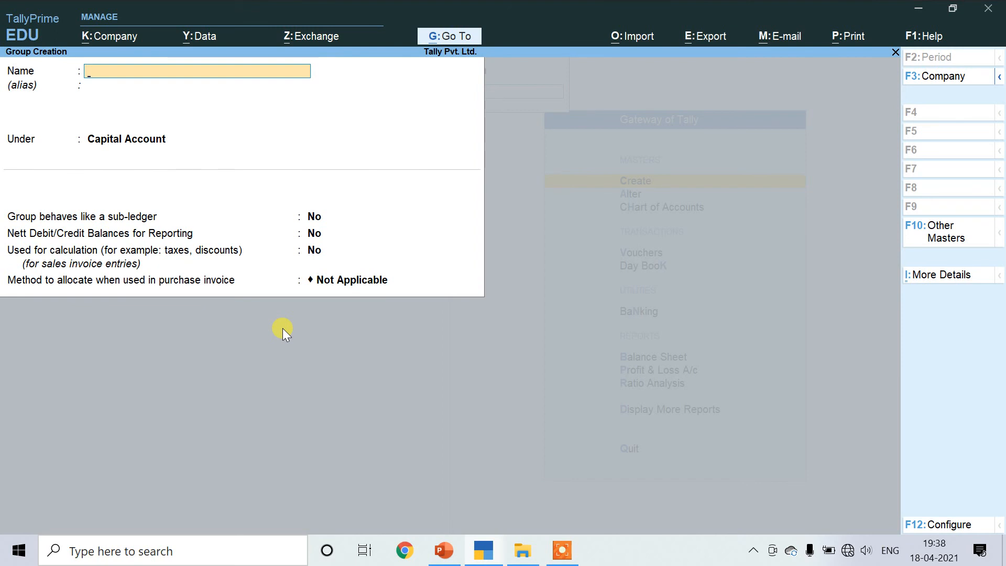
Name the new accounting group Fees and place it under Primary
key(Escape)
key(Return)
text(Fees)
key(Return)
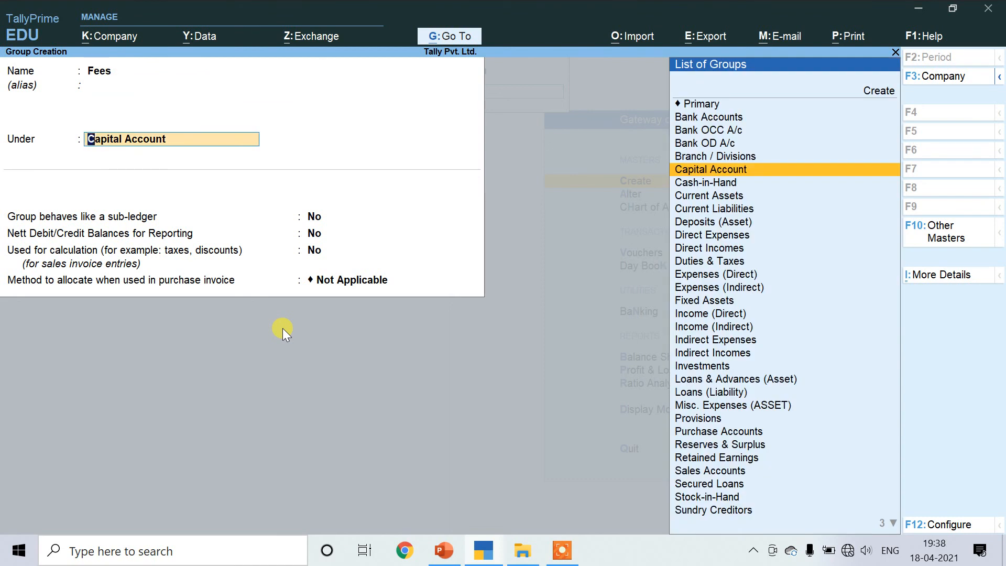
key(Up)
key(Up)
key(Up)
key(Up)
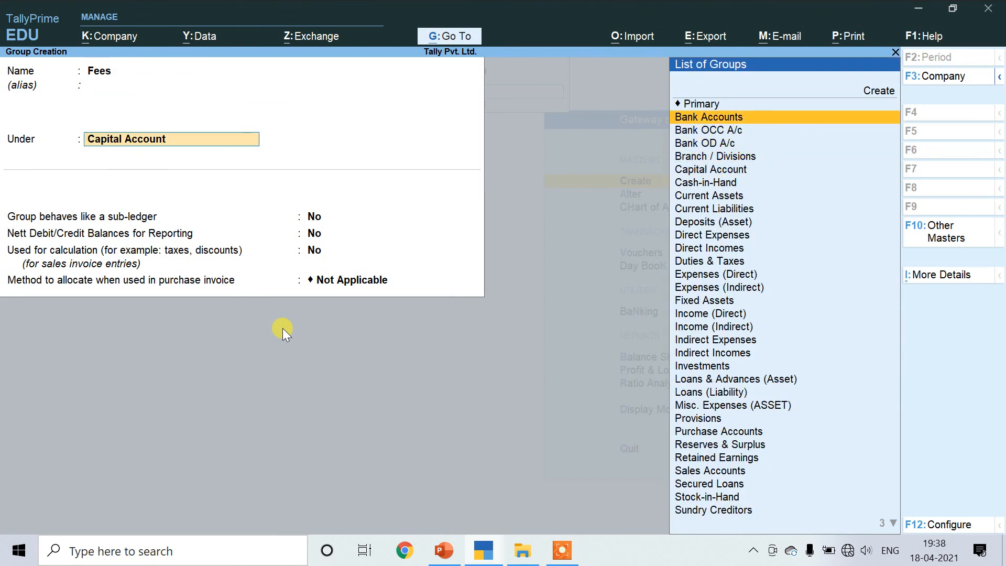
key(Up)
key(Return)
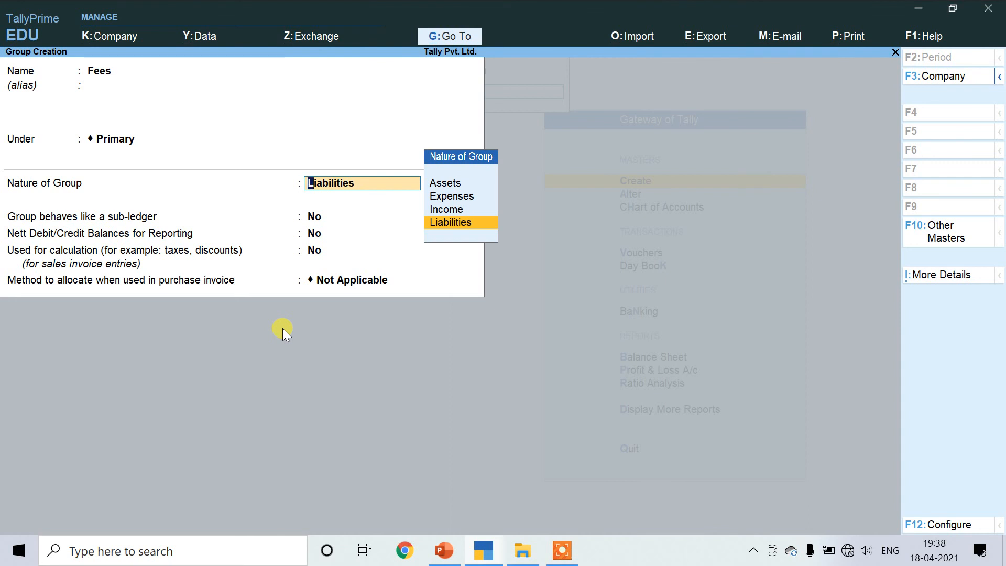
Set the Fees group's nature to Income with no effect on gross profits, keep the remaining defaults and save the group
key(Up)
key(Up)
key(Up)
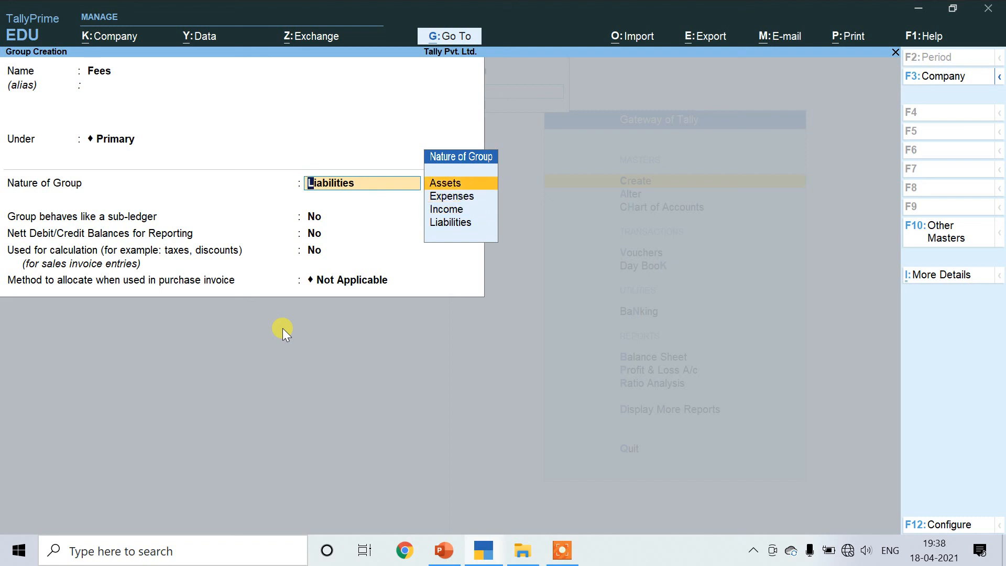
key(Down)
key(Down)
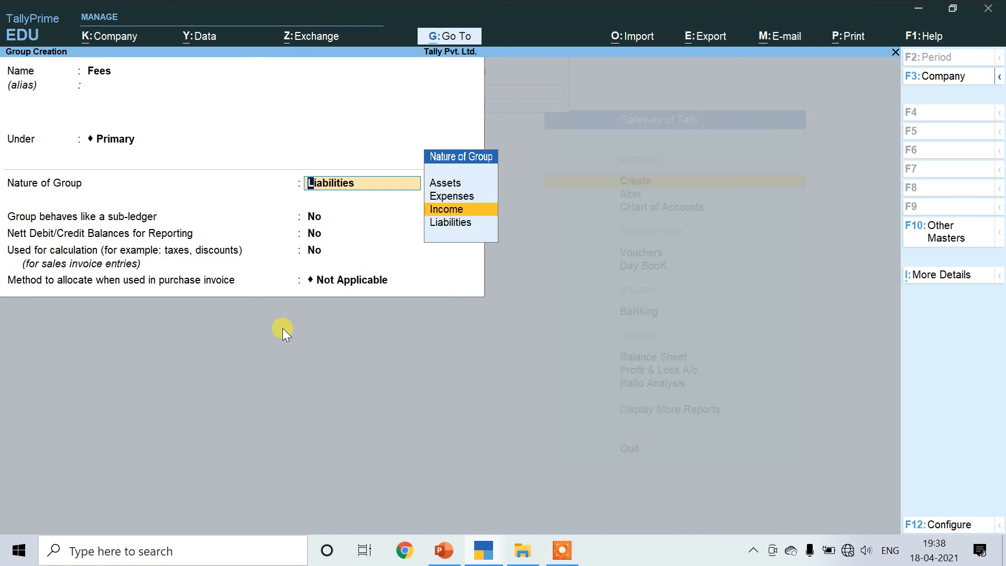
key(Return)
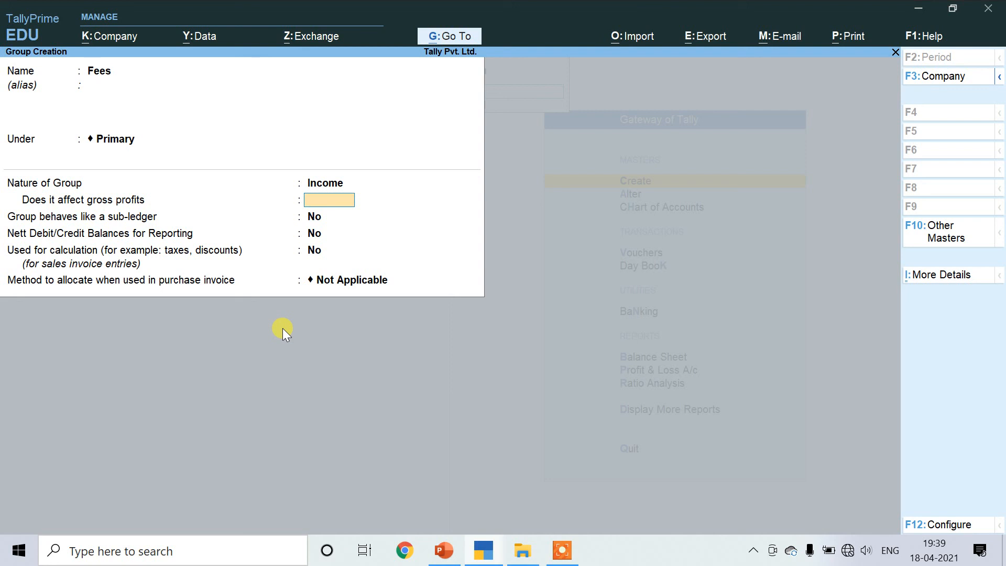
text(n)
key(Return)
key(Return)
key(Return)
key(Return)
key(Return)
key(y)
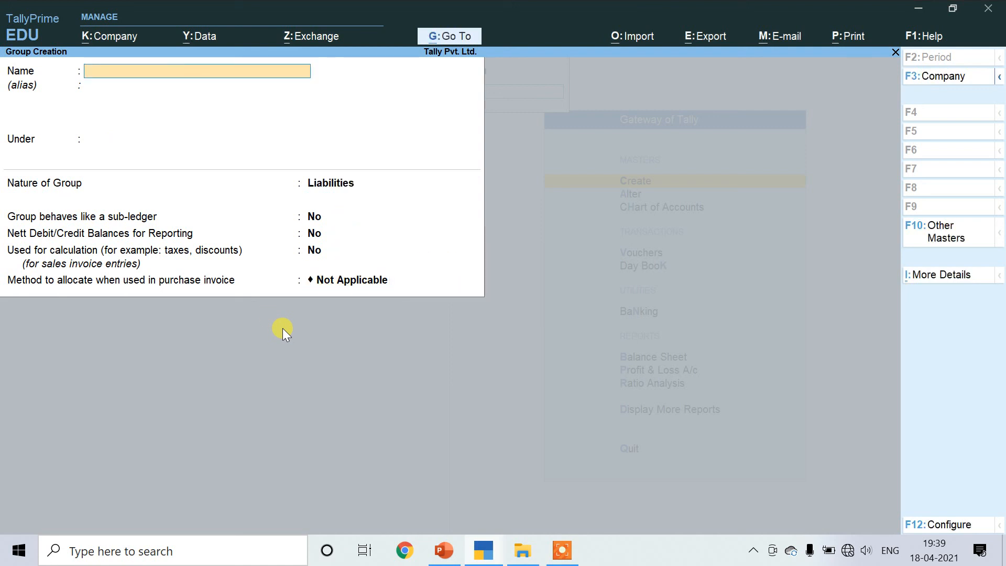
Leave group creation and display the list of groups in the Chart of Accounts
key(Escape)
key(y)
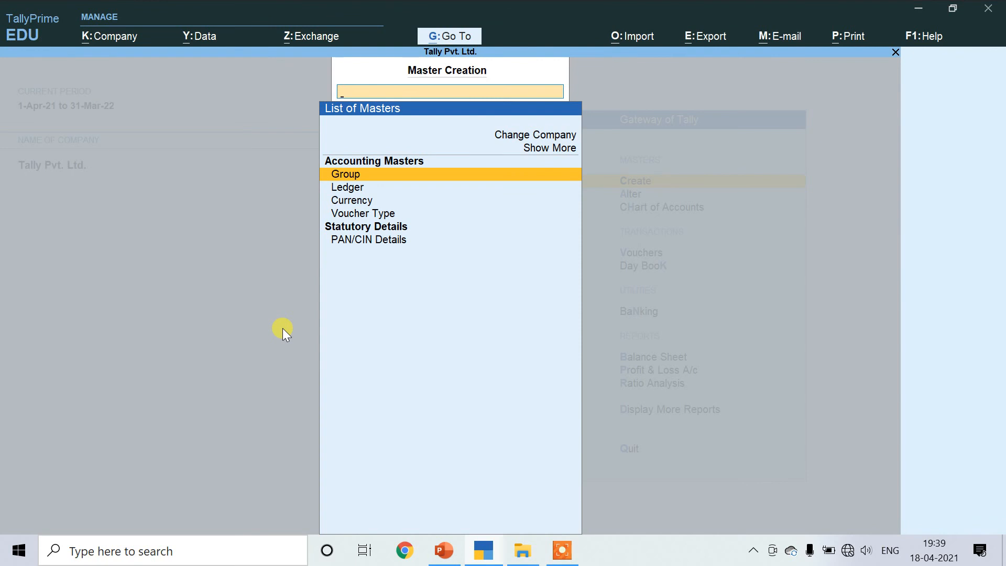
key(Escape)
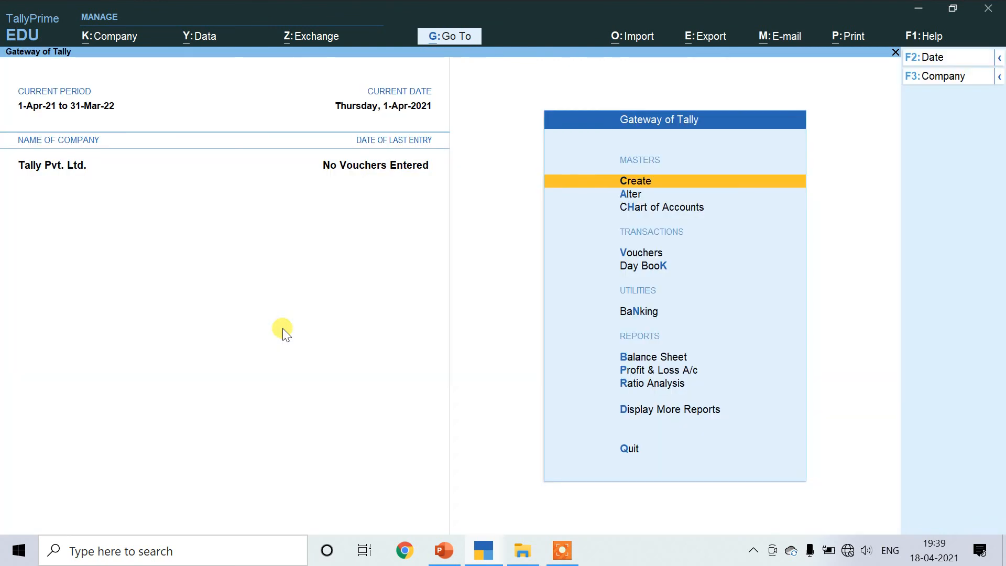
key(Down)
key(Down)
key(Return)
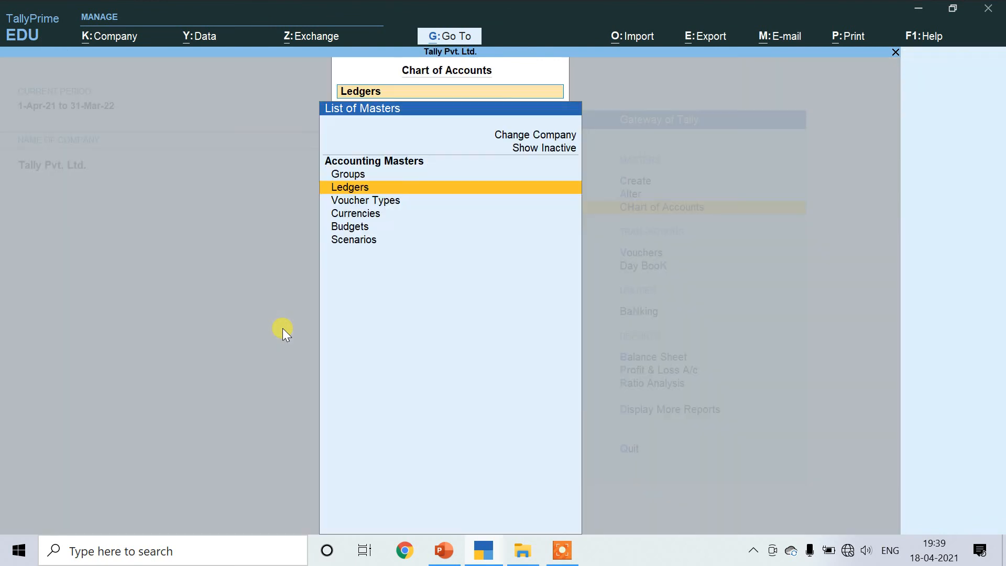
key(Up)
key(Return)
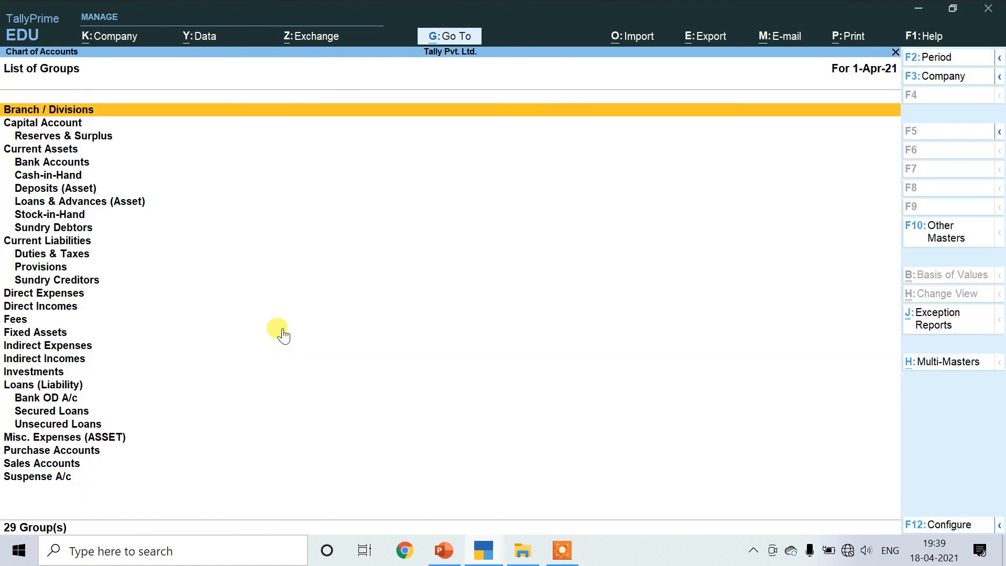
Look through the list of groups to locate the Fees group
key(Down)
key(Down)
key(Down)
key(Down)
key(Down)
key(Down)
key(Down)
key(Down)
key(Down)
key(Down)
key(Down)
key(Down)
key(Down)
key(Down)
key(Down)
key(Down)
key(Down)
key(Down)
key(Down)
key(Down)
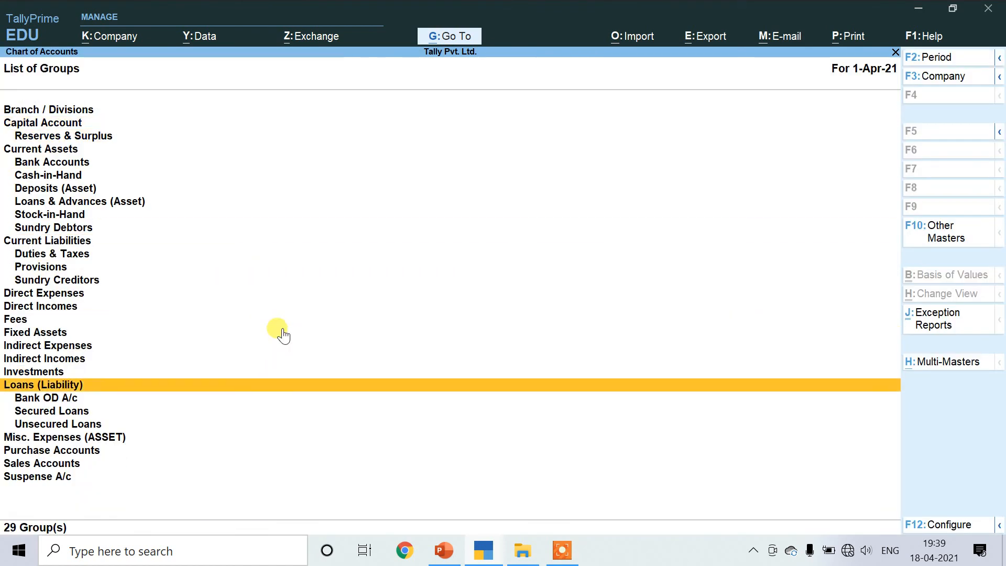
key(Up)
key(Up)
key(Up)
key(Up)
key(Up)
key(Up)
key(Up)
key(Up)
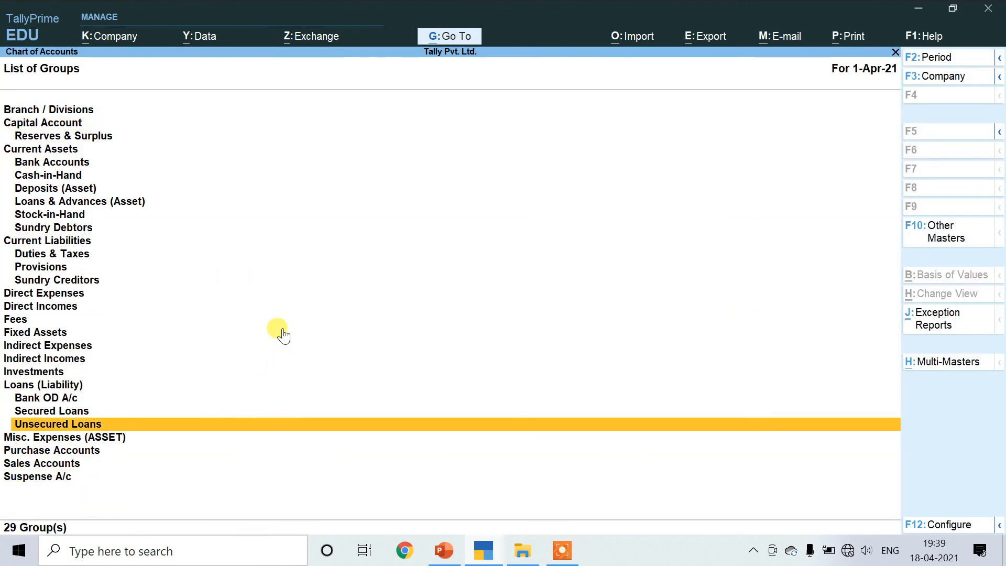
key(Up)
key(Up)
key(Up)
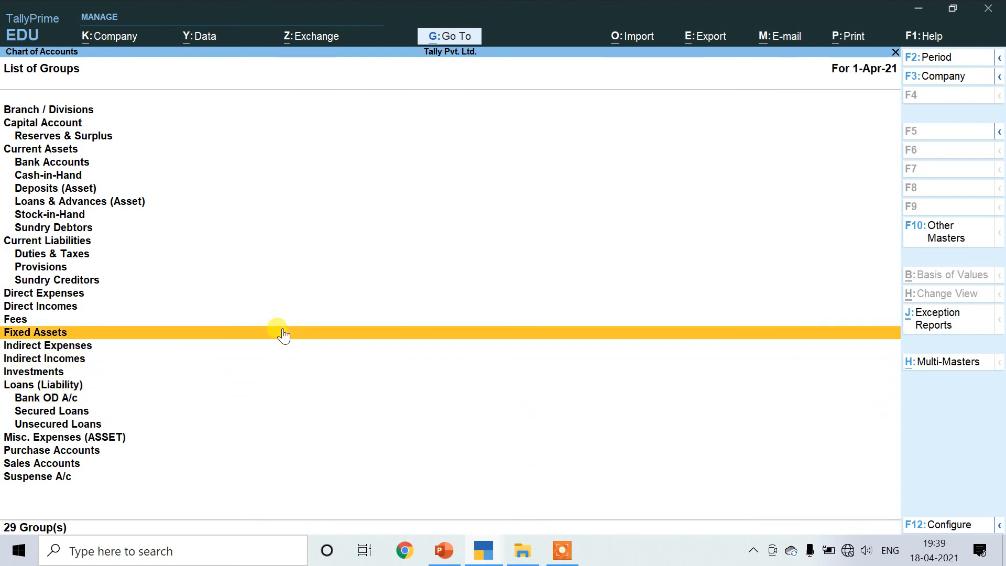
key(Up)
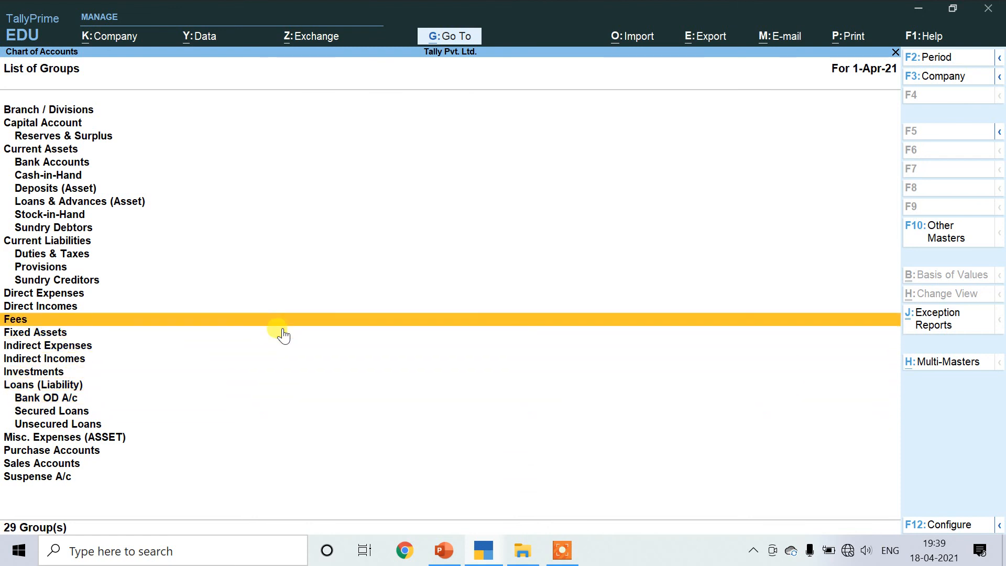
View the Fixed Assets group's alteration details and quit without changing them
click(282, 330)
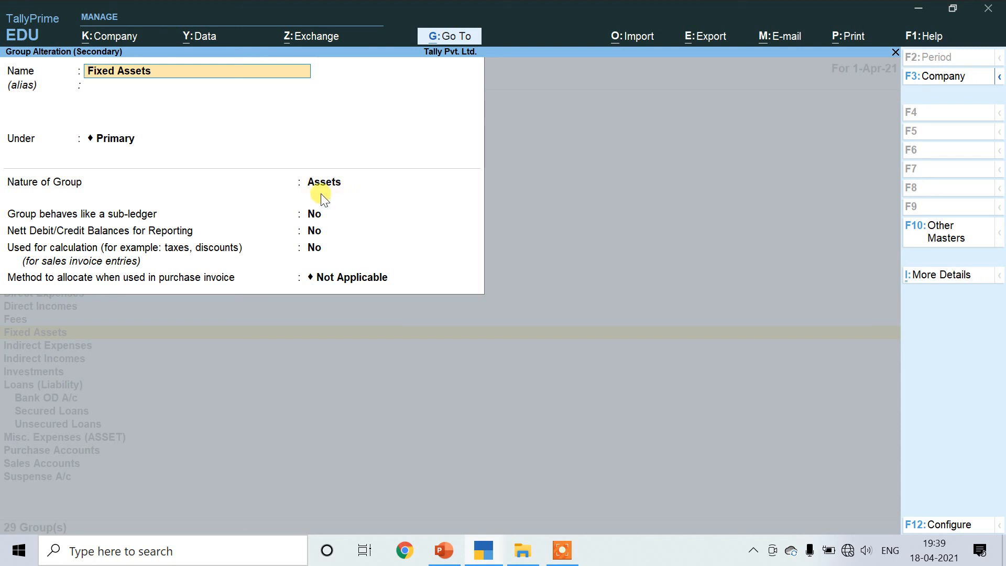
key(Escape)
key(Escape)
key(y)
Examine the groups from Direct Expenses back up to Capital Account, including the subgroups of Current Liabilities and Current Assets
key(Up)
key(Up)
key(Up)
key(Up)
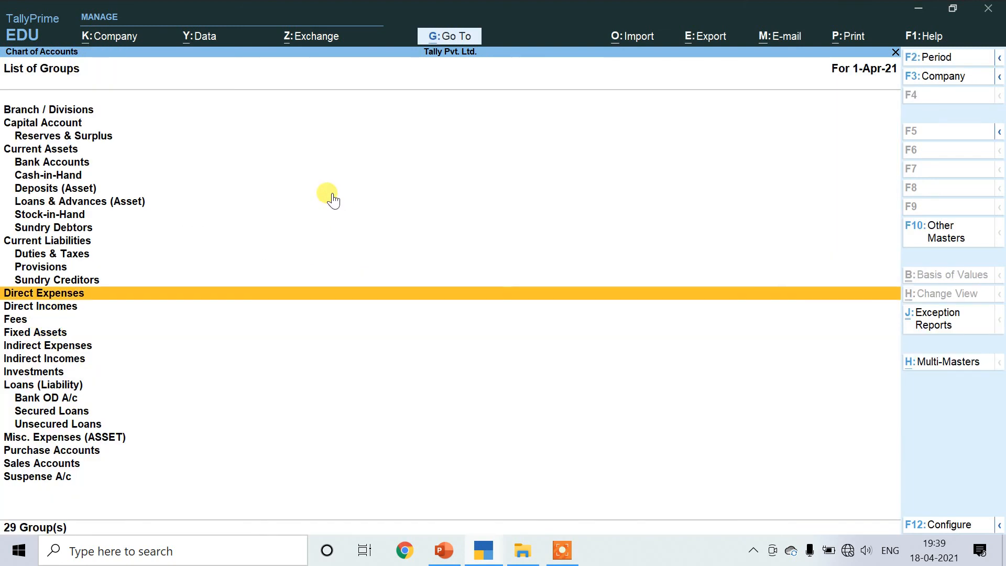
key(Up)
key(Up)
key(Up)
key(Up)
key(Up)
key(Up)
key(Up)
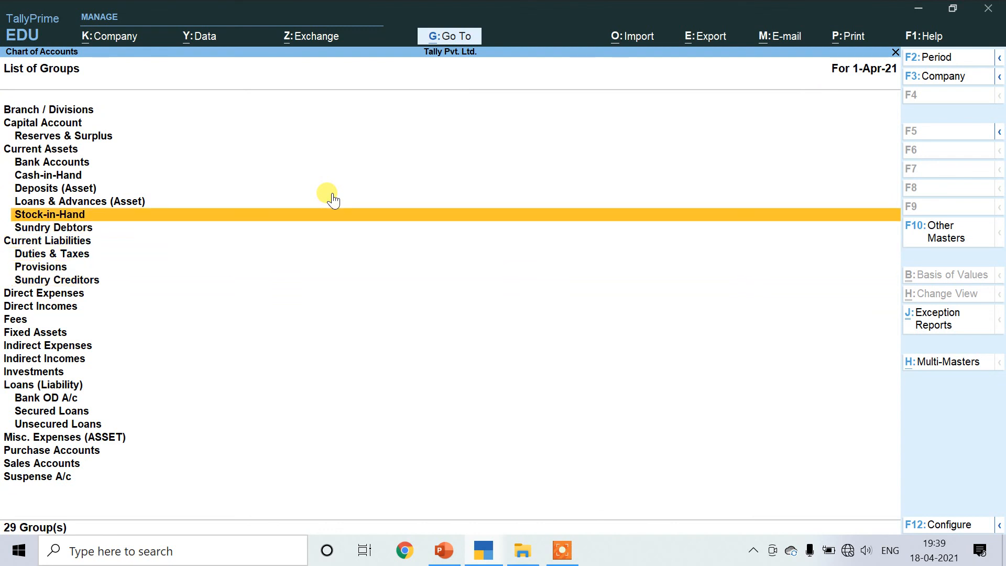
key(Up)
key(Up)
key(Up)
key(Up)
key(Up)
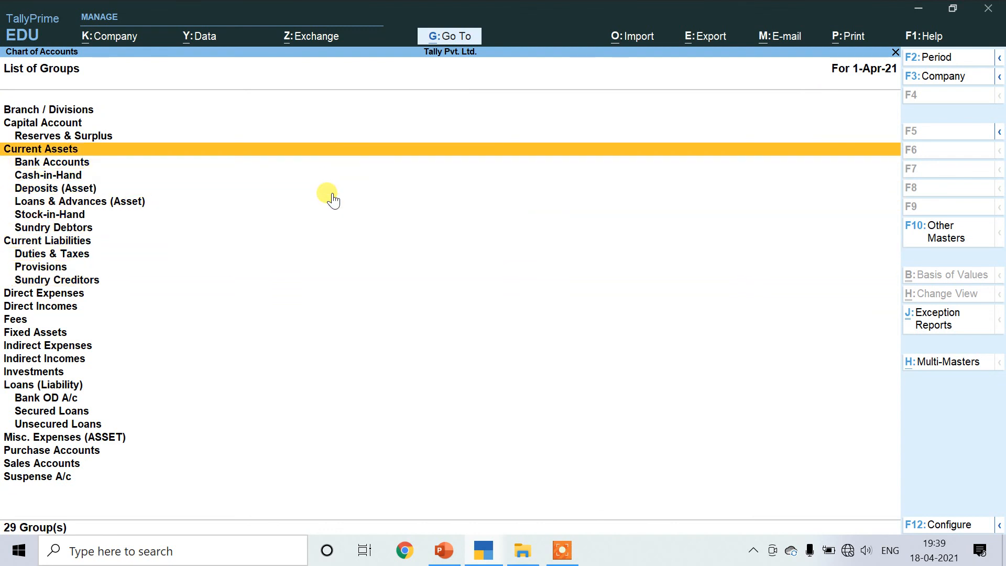
key(Up)
key(Down)
key(Down)
key(Down)
key(Down)
key(Up)
key(Up)
key(Up)
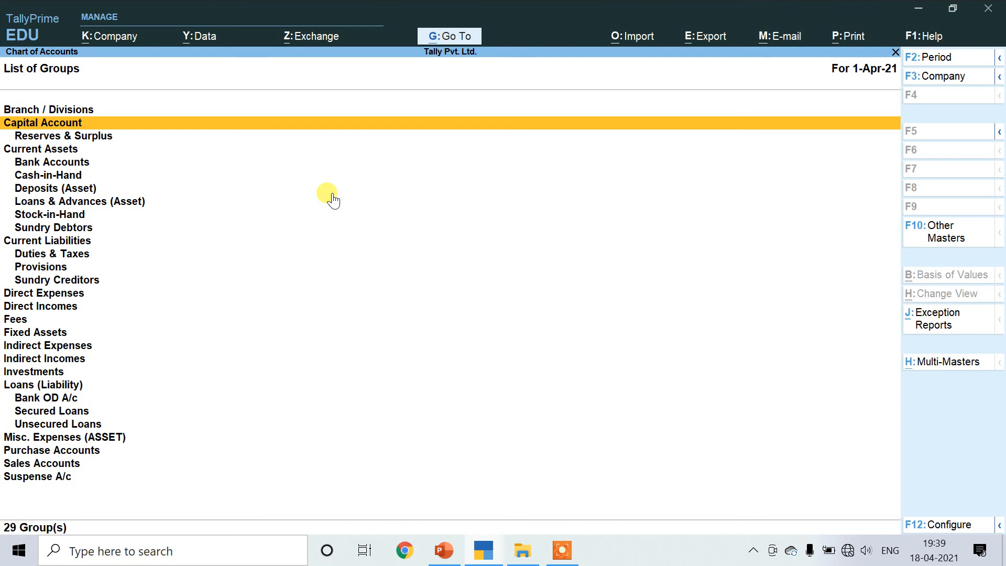
Open the Bank Accounts group for alteration, clear its name and quit without saving
key(Down)
key(Down)
key(Down)
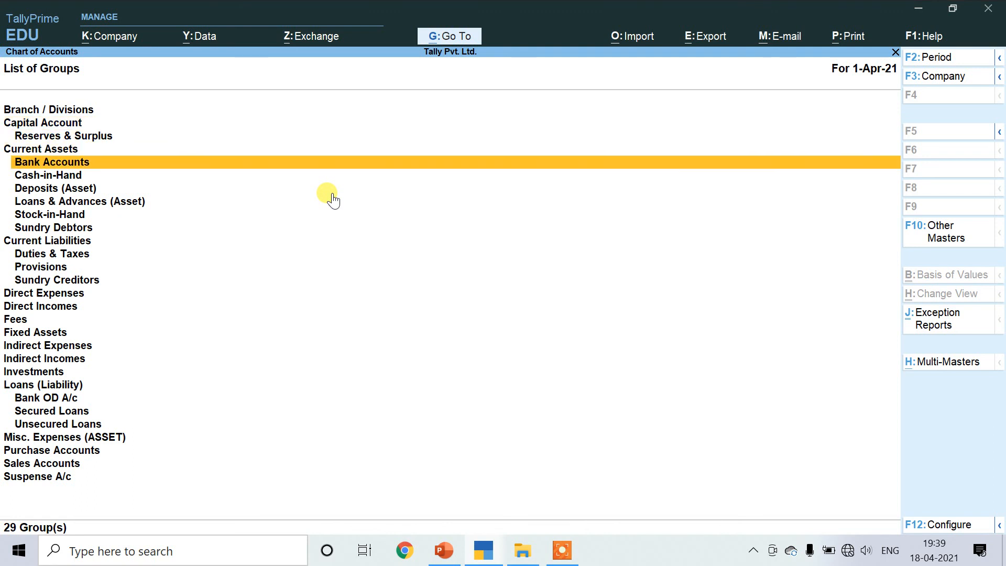
key(Return)
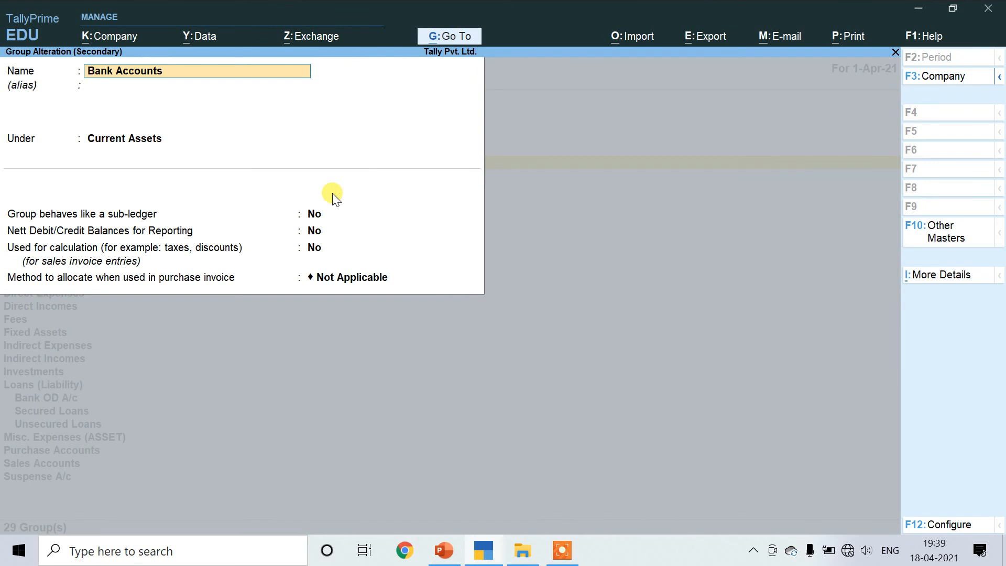
key(BackSpace)
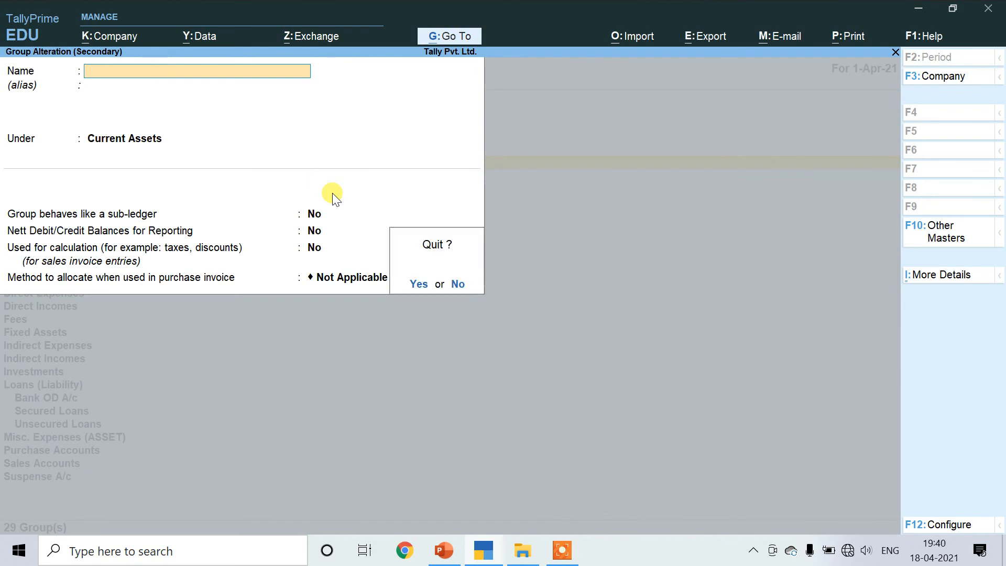
key(Escape)
Review the groups from Bank Accounts down through Current Liabilities, expenses, incomes and loans to Sales Accounts
key(Down)
key(Down)
key(Down)
key(Down)
key(Down)
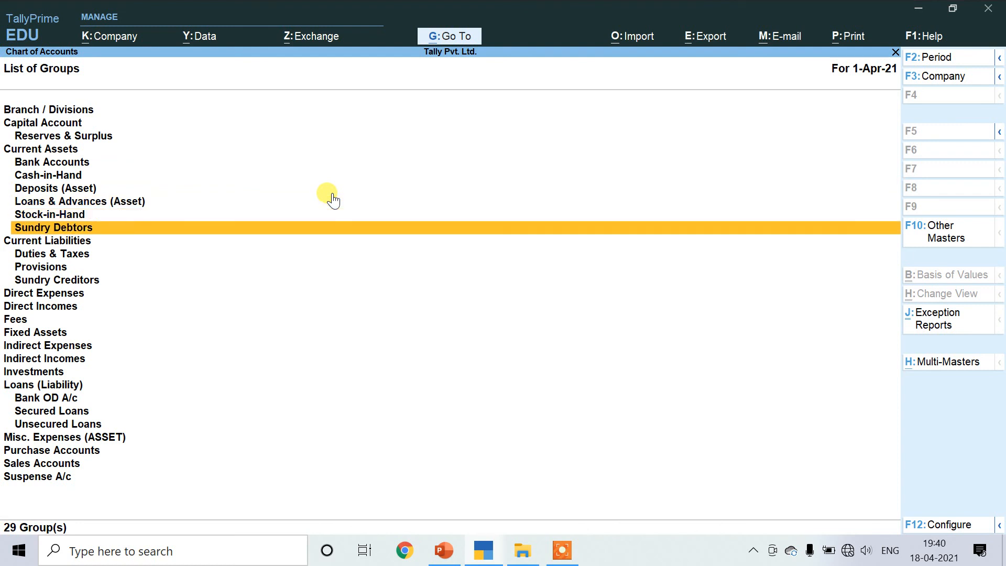
key(Down)
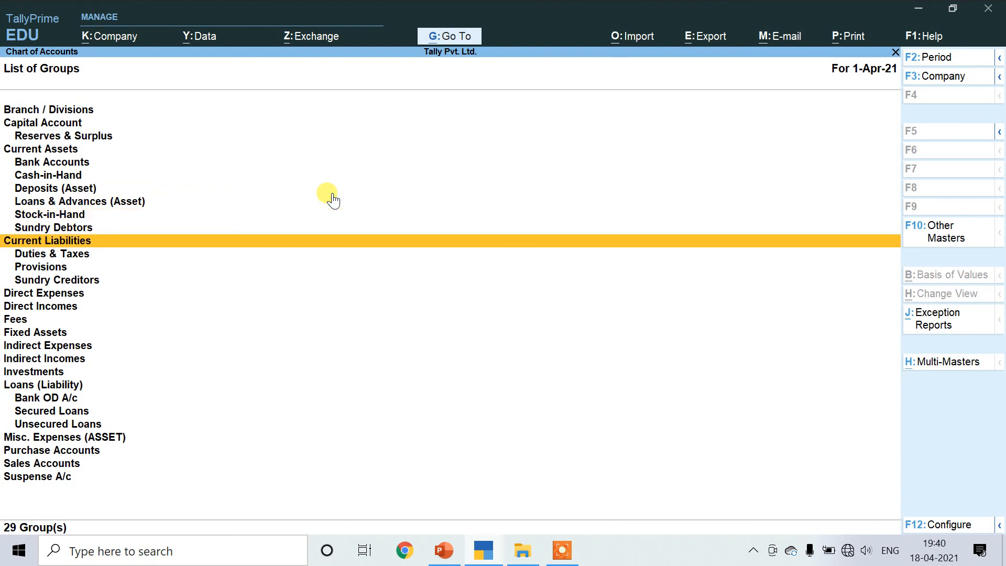
key(Down)
key(Down)
key(Down)
key(Down)
key(Down)
key(Down)
key(Down)
key(Down)
key(Down)
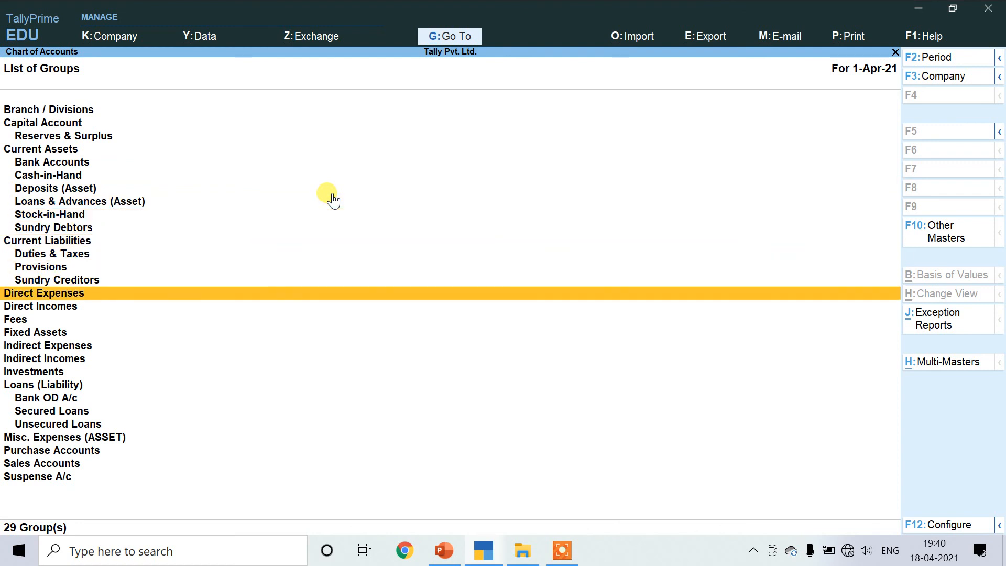
key(Down)
key(Down)
key(Down)
key(Down)
key(Down)
key(Down)
key(Down)
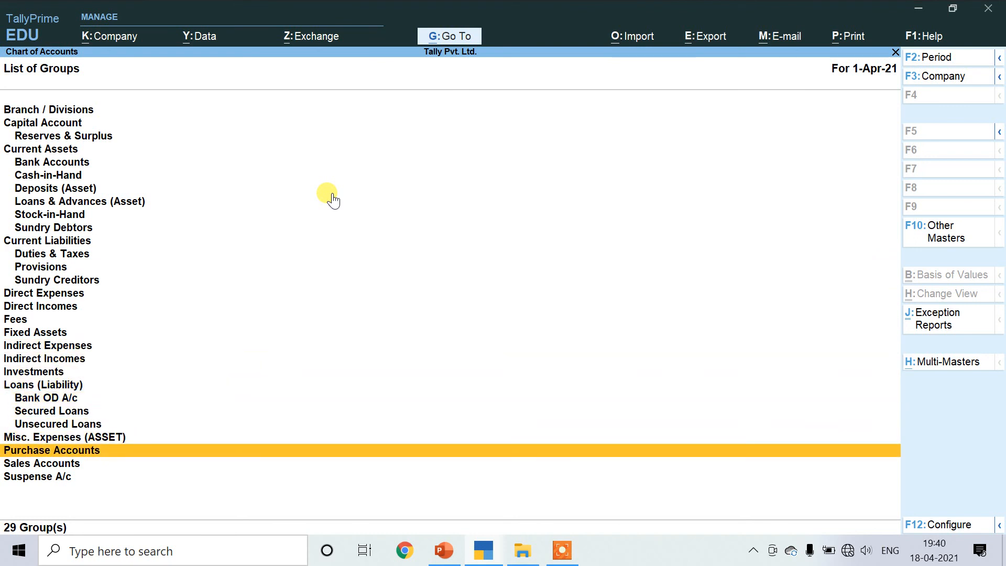
key(Down)
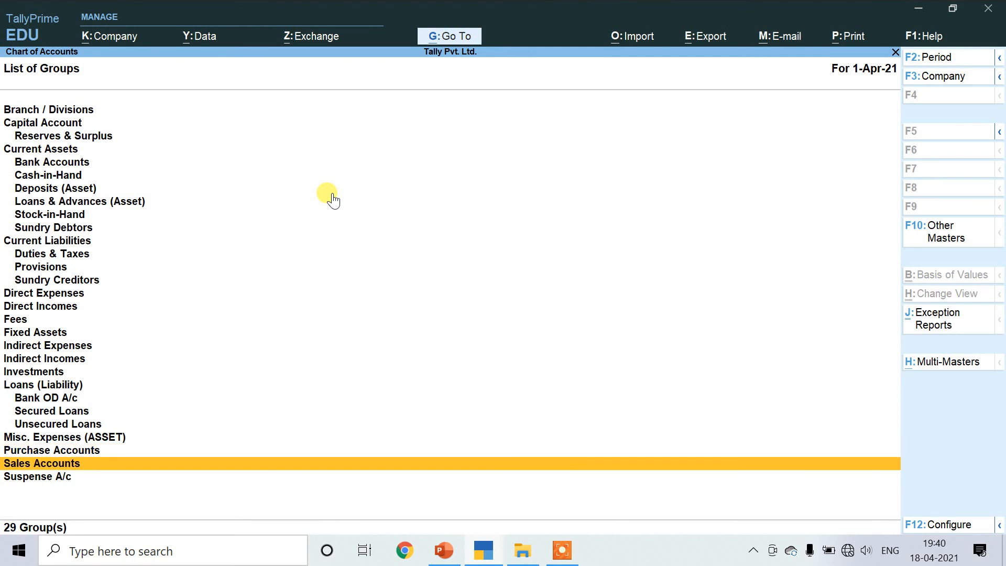
Go back through the group list from Sales Accounts up to Branch / Divisions
key(Up)
key(Up)
key(Up)
key(Up)
key(Up)
key(Up)
key(Up)
key(Up)
key(Up)
key(Up)
key(Up)
key(Up)
key(Up)
key(Up)
key(Up)
key(Up)
key(Up)
key(Up)
key(Up)
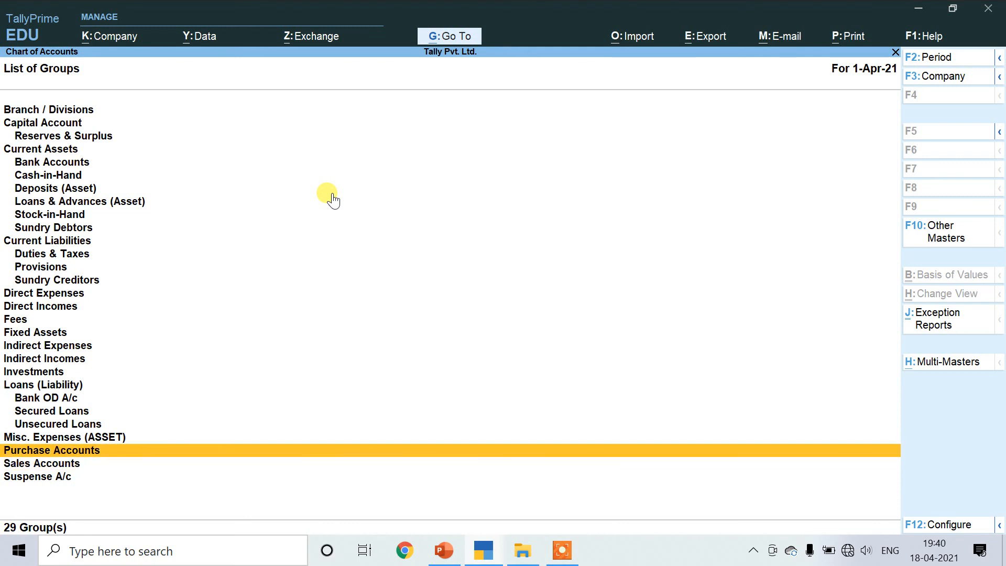
key(Up)
key(Up)
key(Up)
key(Up)
key(Up)
key(Up)
key(Up)
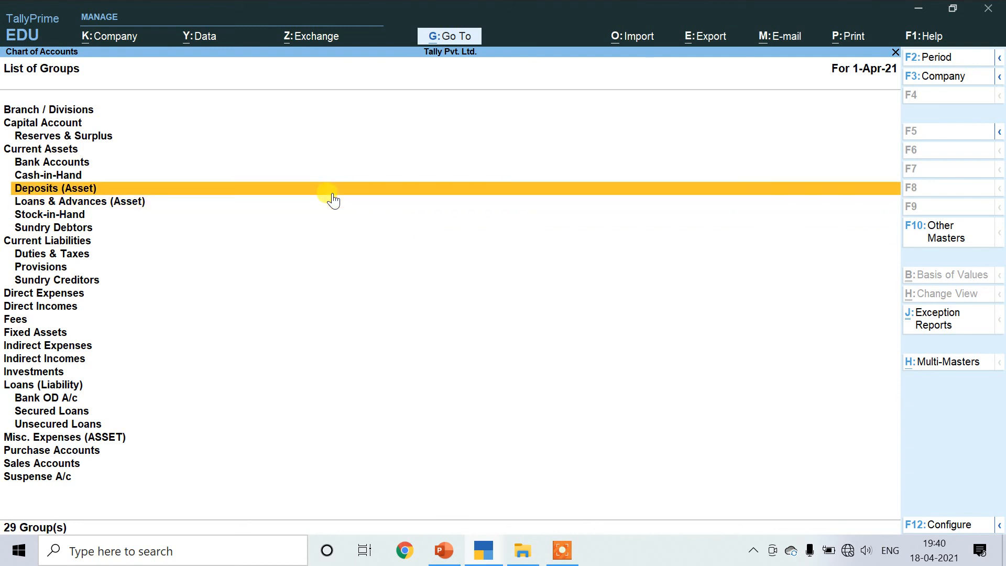
key(Up)
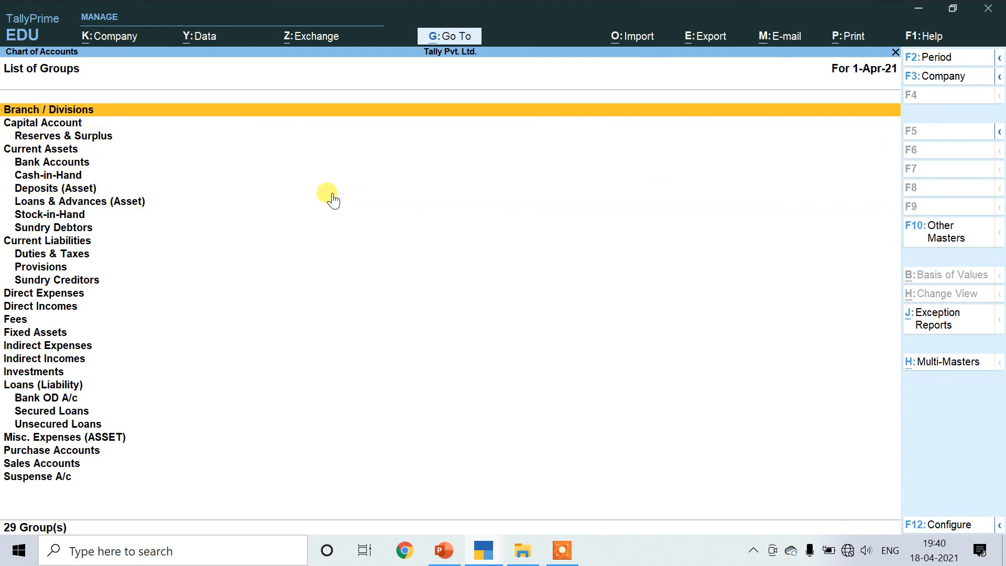
Leave the Chart of Accounts, open the Fees group for alteration and delete it
key(Escape)
key(Escape)
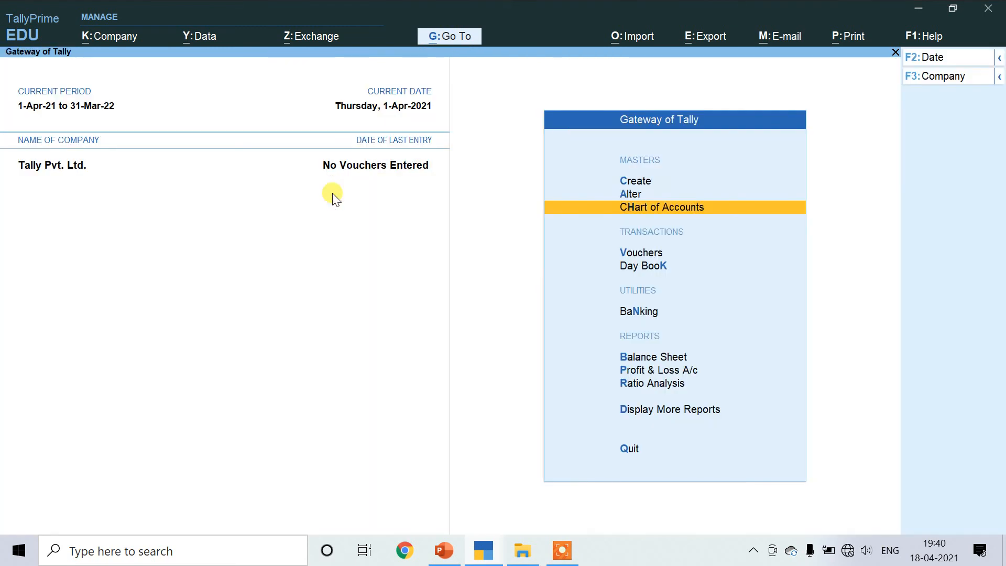
key(Up)
key(Return)
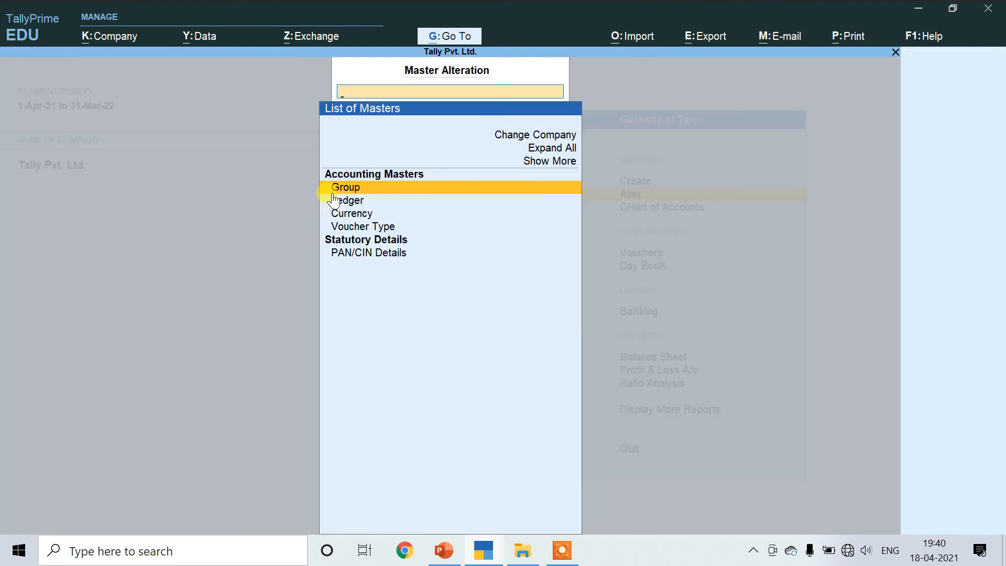
key(Return)
key(Down)
key(Down)
key(Down)
key(Down)
key(Down)
key(Down)
key(Down)
key(Down)
key(Down)
key(Down)
key(Down)
key(Down)
key(Down)
key(Down)
key(Down)
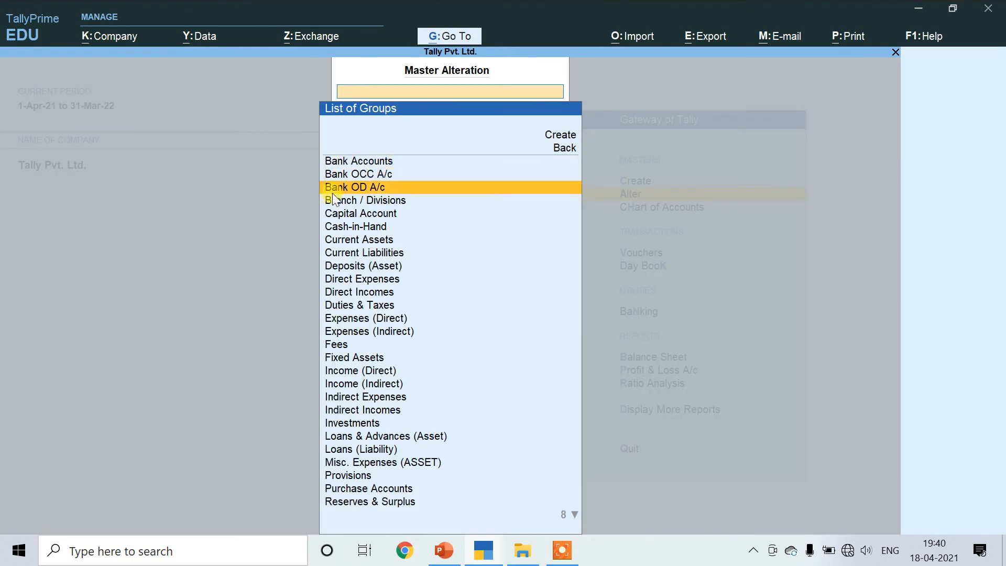
key(Up)
key(Return)
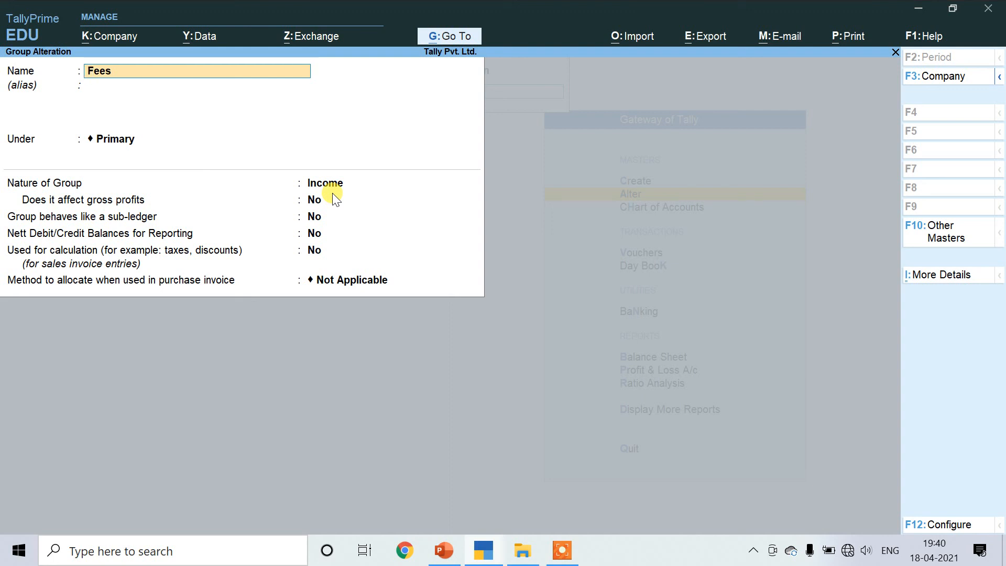
key(alt)
key(alt+d)
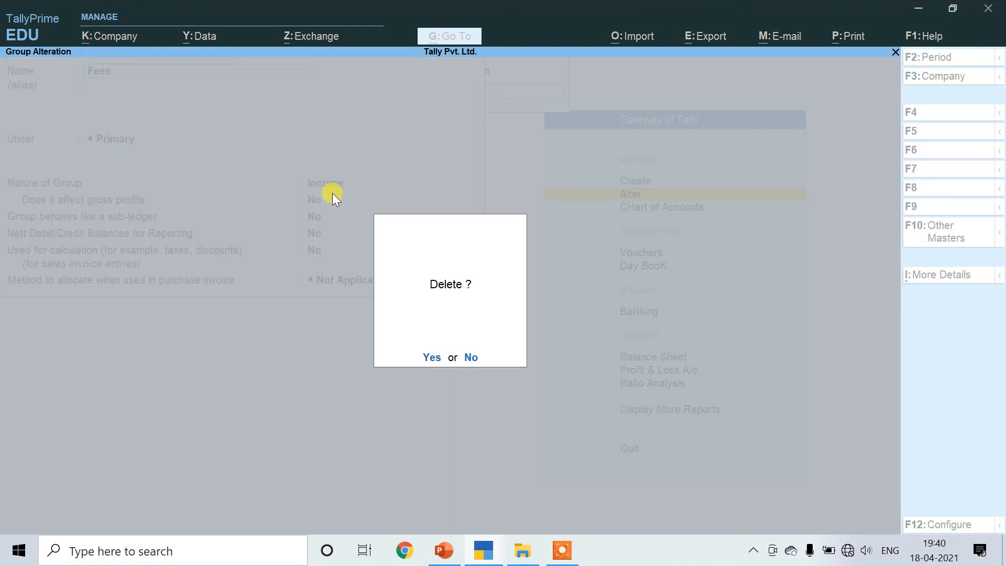
key(y)
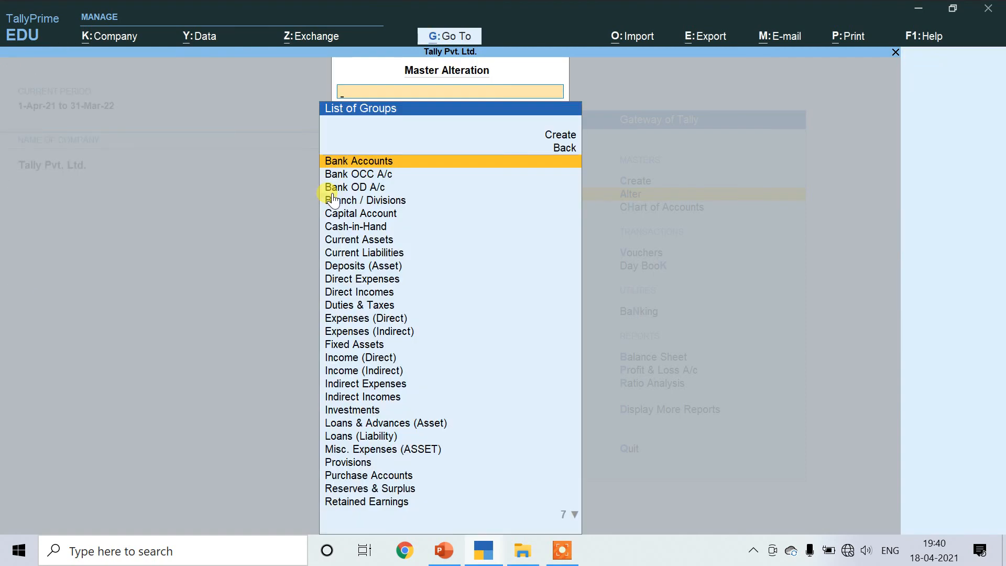
Check the remaining groups in the alteration list from Bank Accounts downward and return to the Gateway of Tally
key(Down)
key(Down)
key(Down)
key(Down)
key(Down)
key(Down)
key(Down)
key(Down)
key(Down)
key(Down)
key(Down)
key(Down)
key(Escape)
key(Down)
key(Escape)
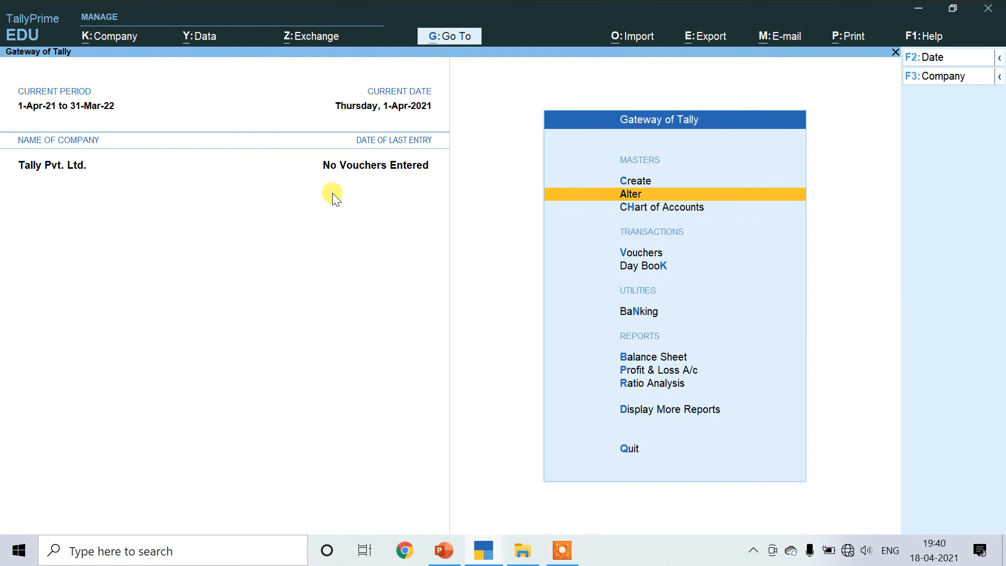
Start creating a new ledger with the name Purcase A/c and no alias
key(Up)
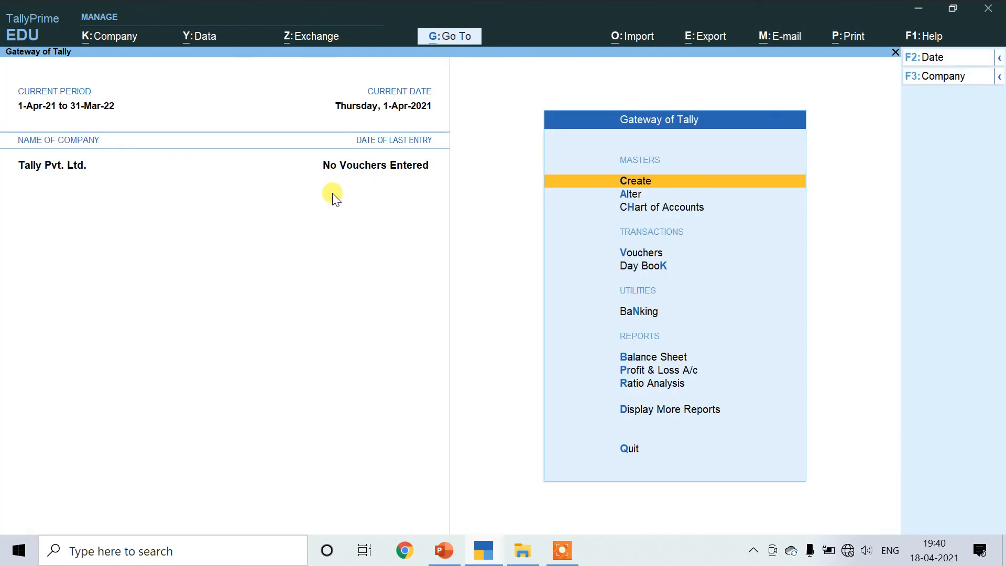
key(Escape)
key(Escape)
key(Return)
key(Down)
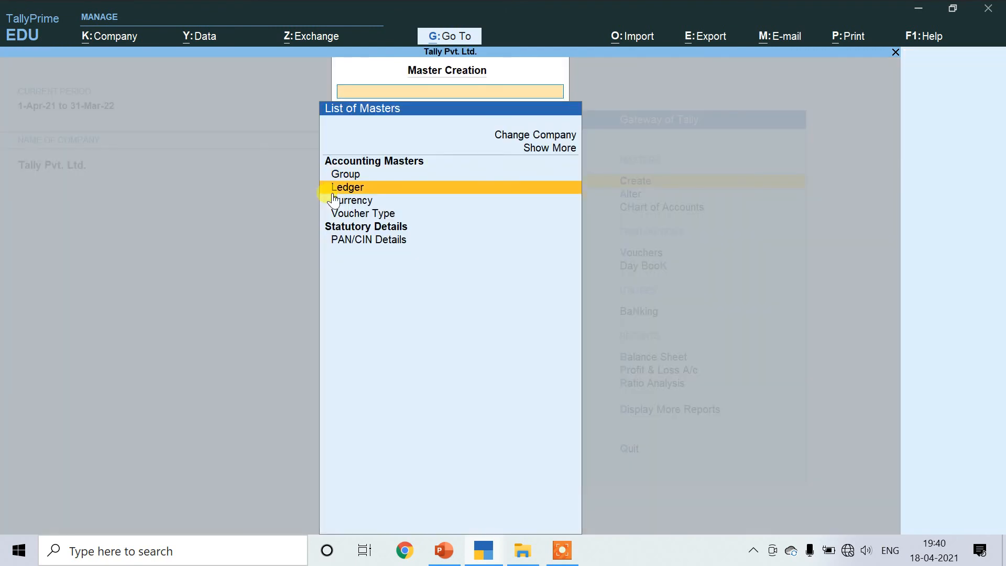
click(334, 192)
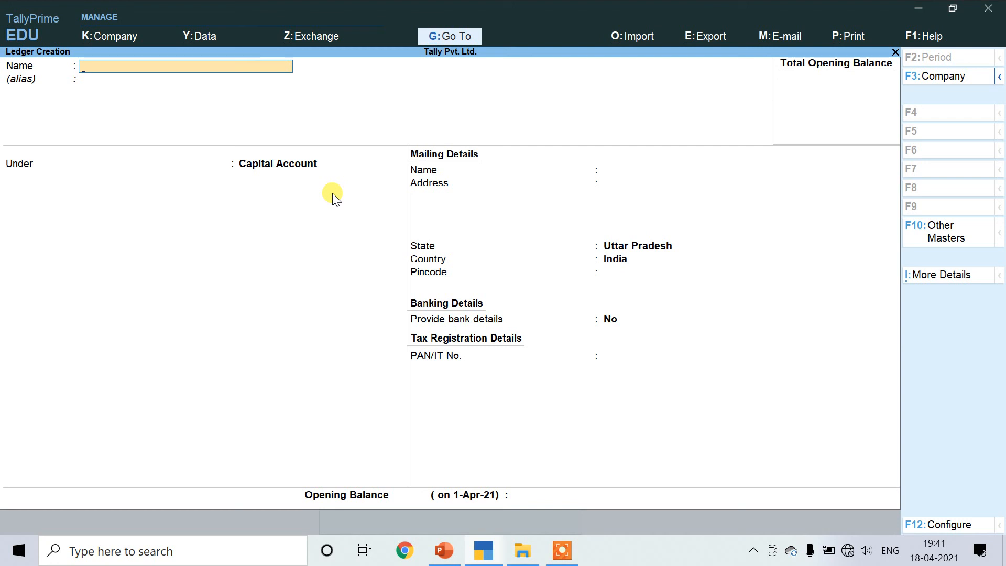
text(Purcase a/c)
key(Return)
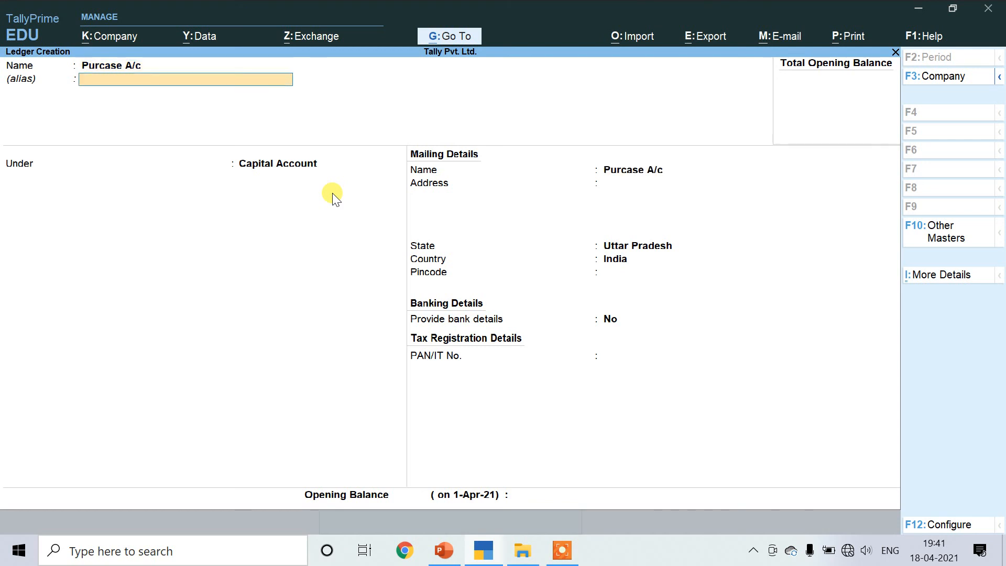
key(Return)
Browse the full list of groups available as the ledger's parent, clearing the Pur filter
text(Pur)
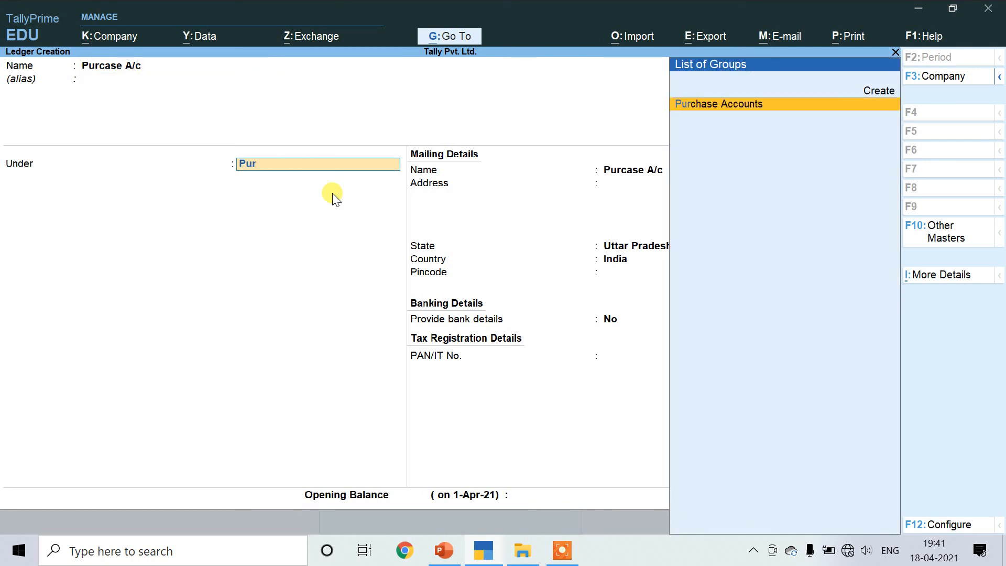
key(BackSpace)
key(BackSpace)
key(BackSpace)
key(Down)
key(Down)
key(Down)
key(Down)
key(Down)
key(Down)
key(Down)
key(Down)
key(Down)
key(Down)
key(Down)
key(Down)
key(Down)
key(Down)
key(Down)
key(Down)
key(Down)
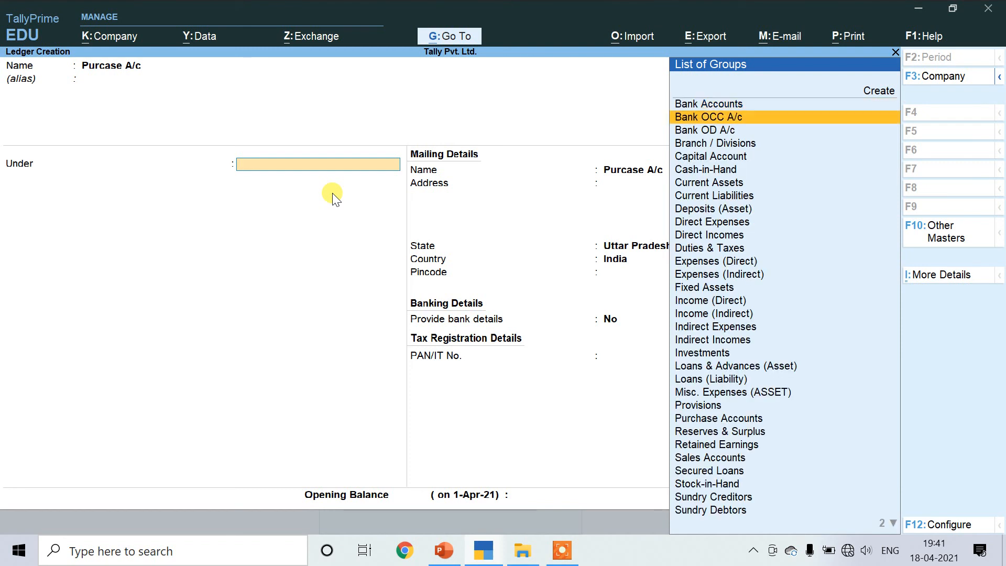
key(Up)
key(Up)
key(Up)
key(Up)
key(Up)
key(Up)
key(Up)
key(Up)
key(Up)
key(Up)
key(Up)
key(Up)
key(Up)
key(Up)
key(Up)
key(Up)
key(Up)
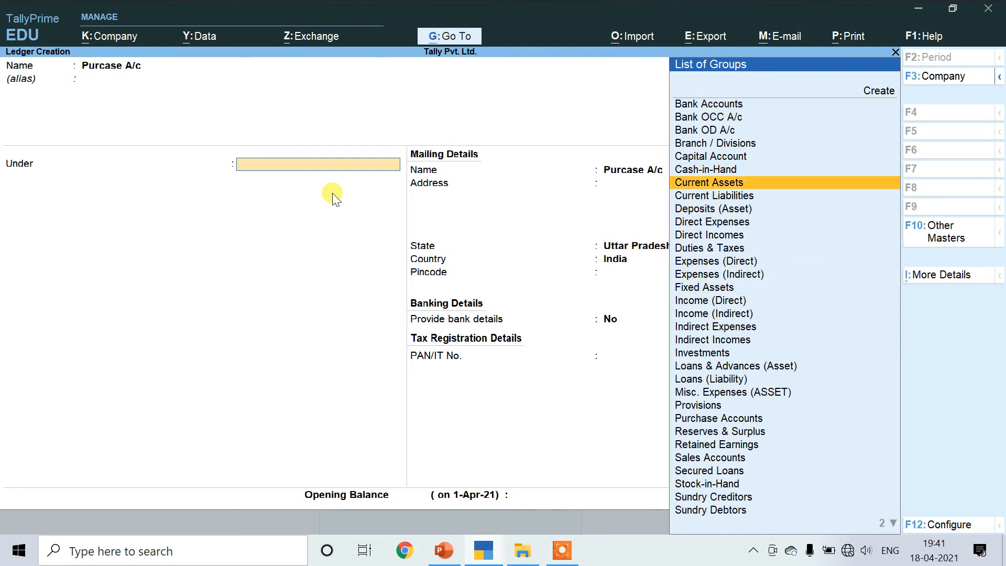
key(Down)
key(Down)
key(Down)
key(Down)
key(Down)
key(Down)
key(Down)
key(Down)
key(Down)
key(Down)
key(Down)
key(Down)
key(Down)
key(Down)
key(Down)
key(Down)
key(Down)
key(Down)
key(Down)
key(Down)
key(Down)
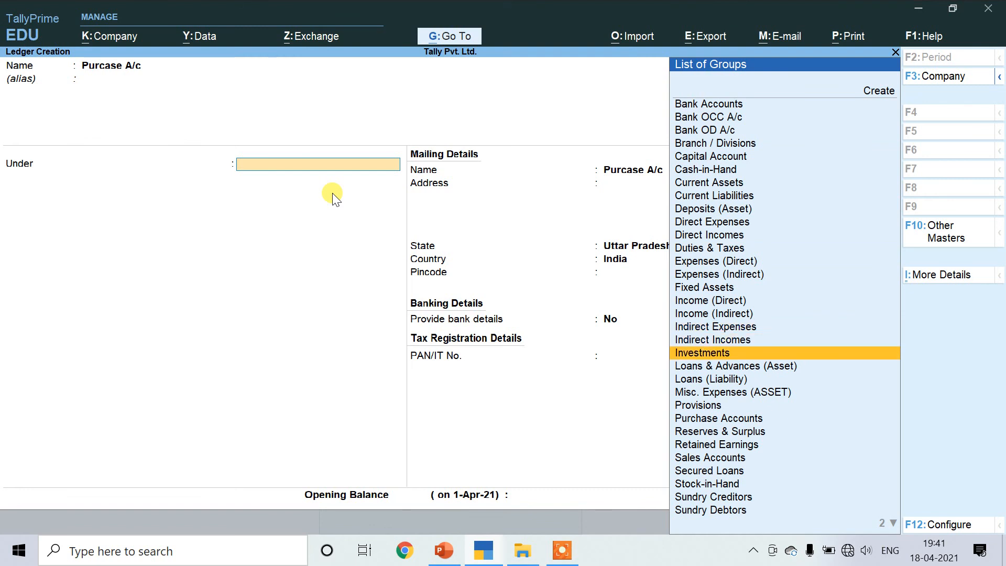
key(Up)
key(Up)
key(Up)
key(Up)
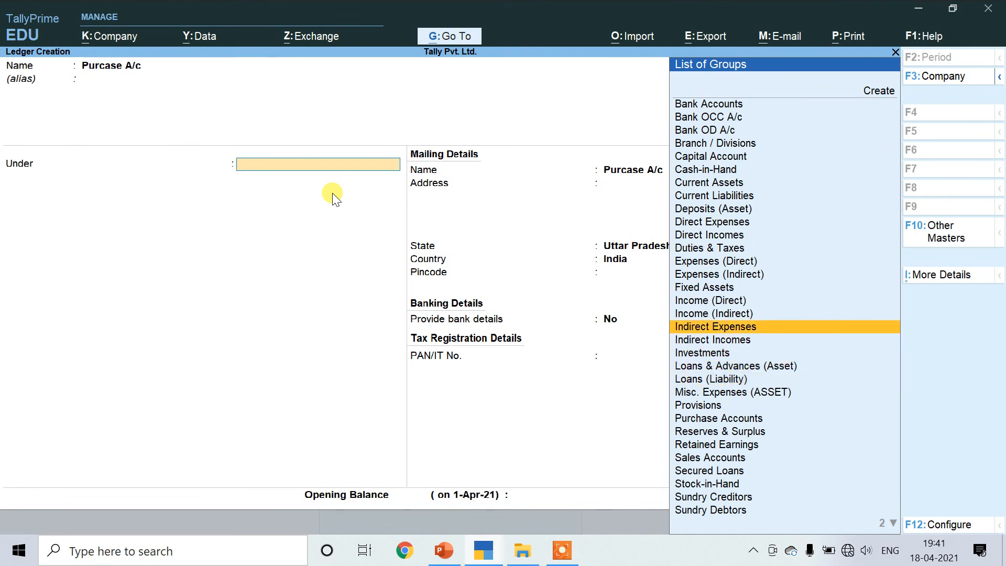
Place the ledger under Purchase Accounts and set its type to Not Applicable
text(Purchase Accounts)
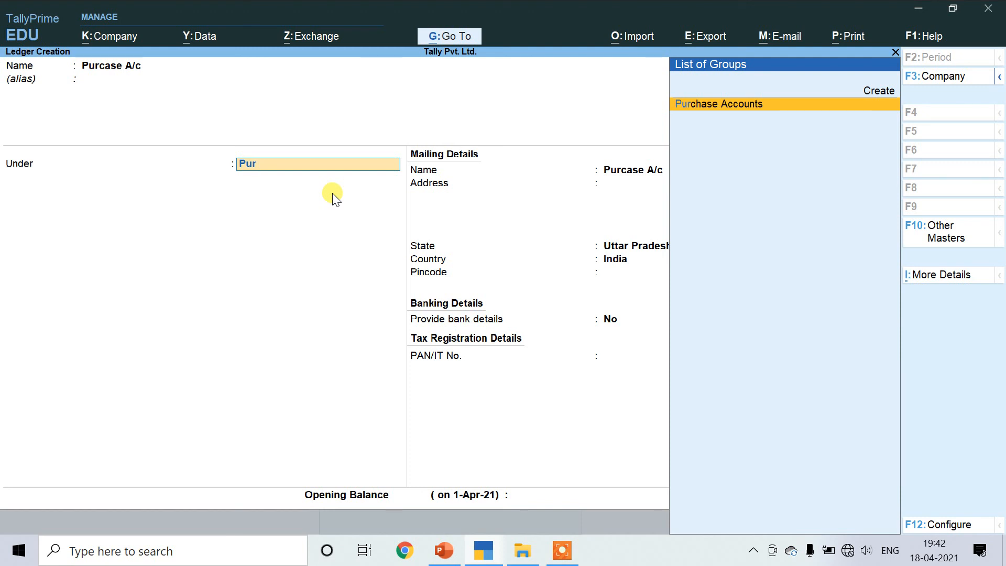
key(Return)
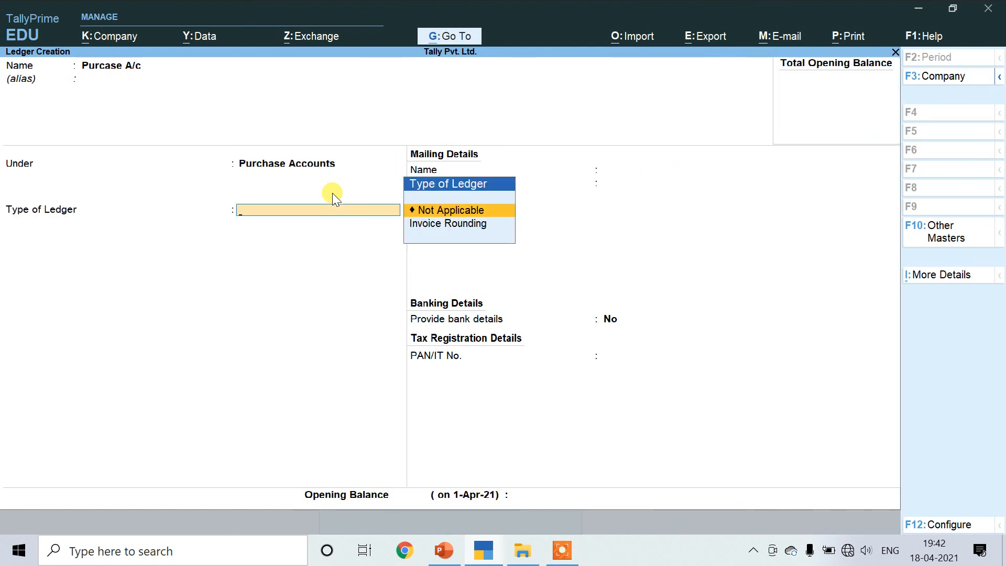
key(Return)
key(Return)
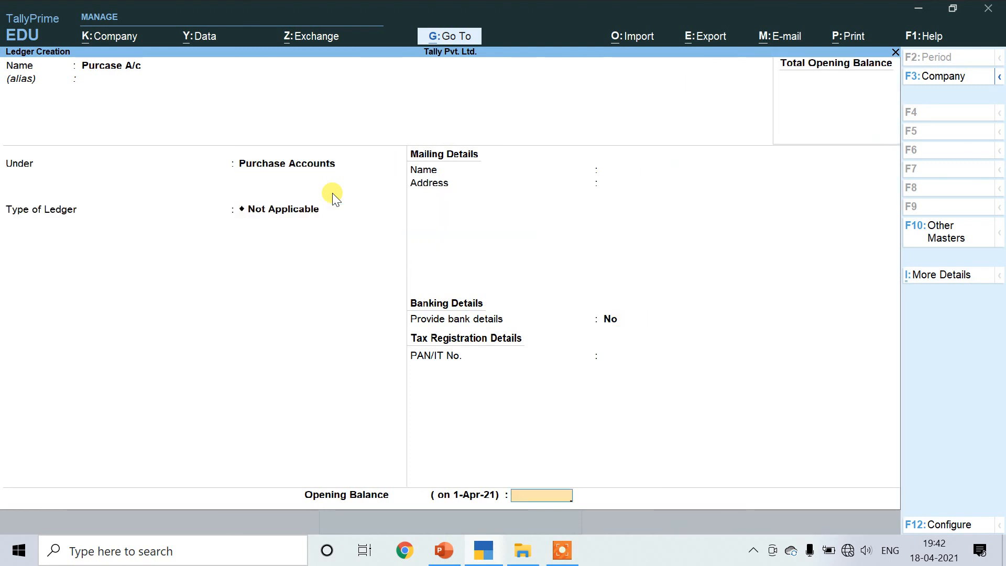
Correct the ledger's name to Purchase A/c, leave the opening balance empty and save the ledger
key(BackSpace)
key(BackSpace)
key(BackSpace)
key(BackSpace)
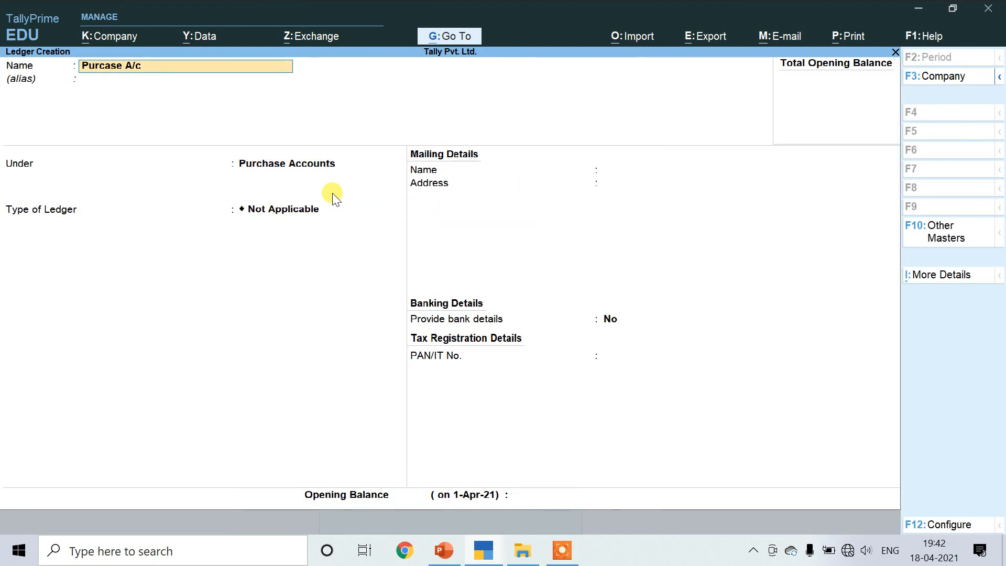
text(Purchase a/c)
key(Return)
key(Return)
key(Return)
key(Return)
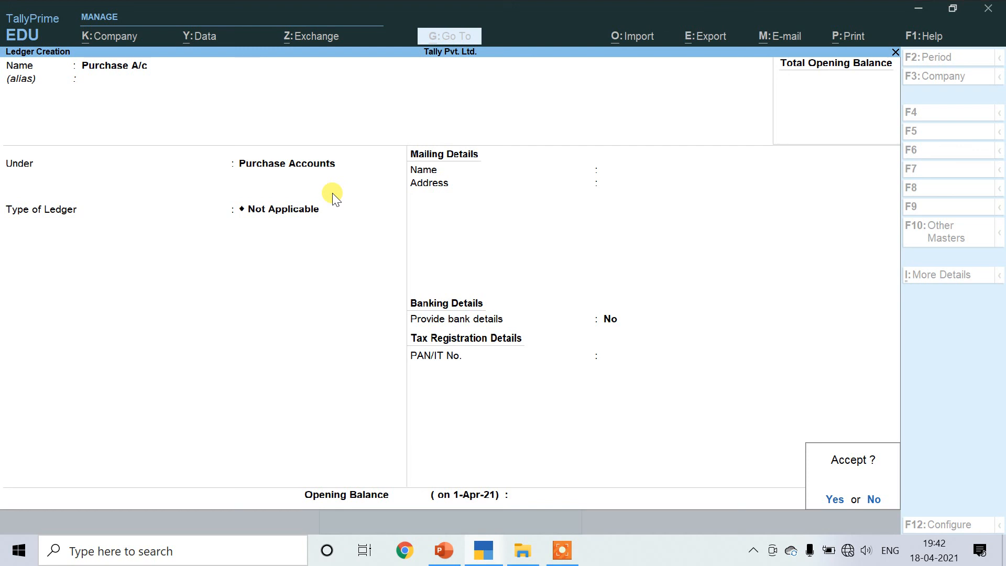
key(Return)
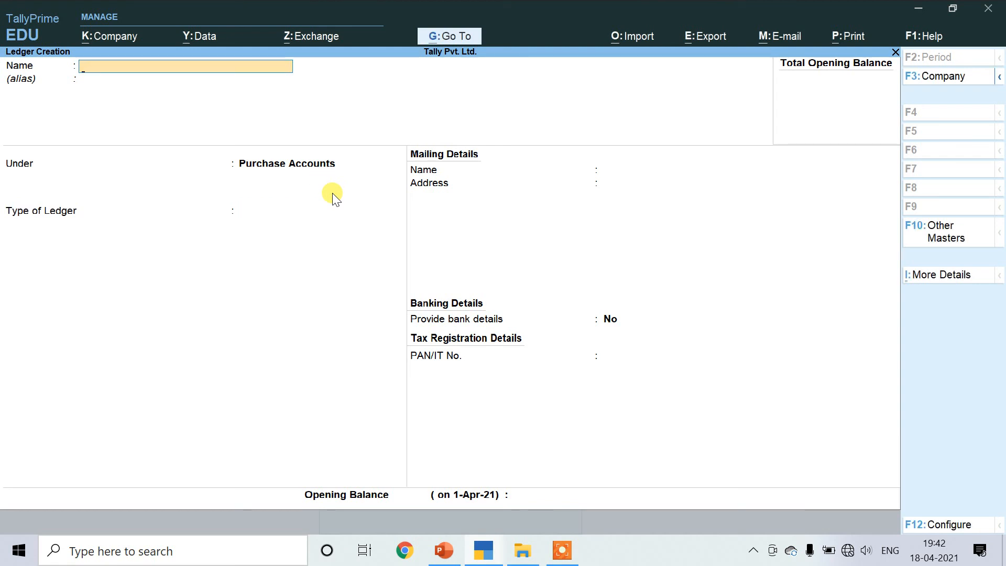
Name the next new ledger after the supplier's account and place it under Sundry Creditors
text(Mohan A/c)
key(Return)
key(Return)
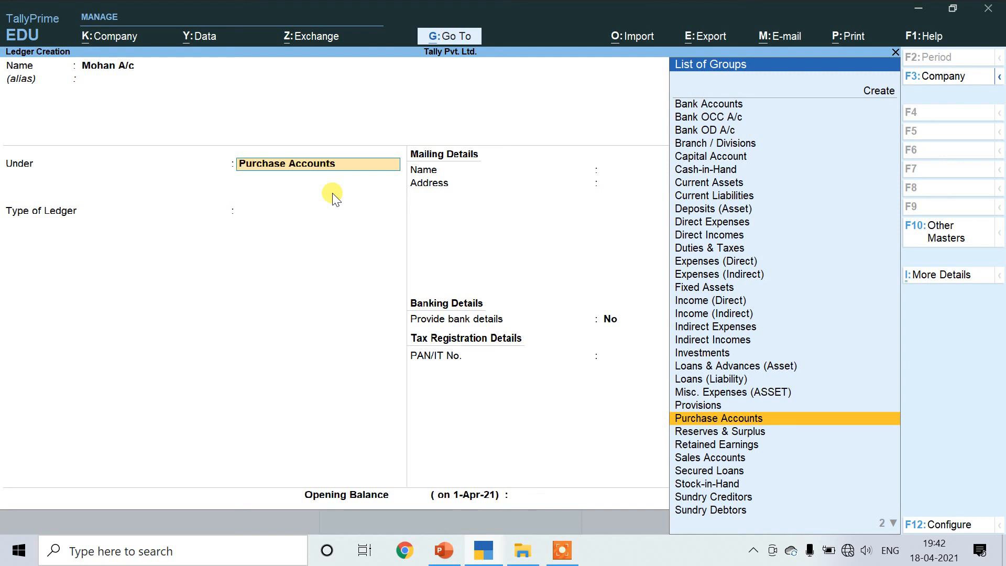
text(Sun)
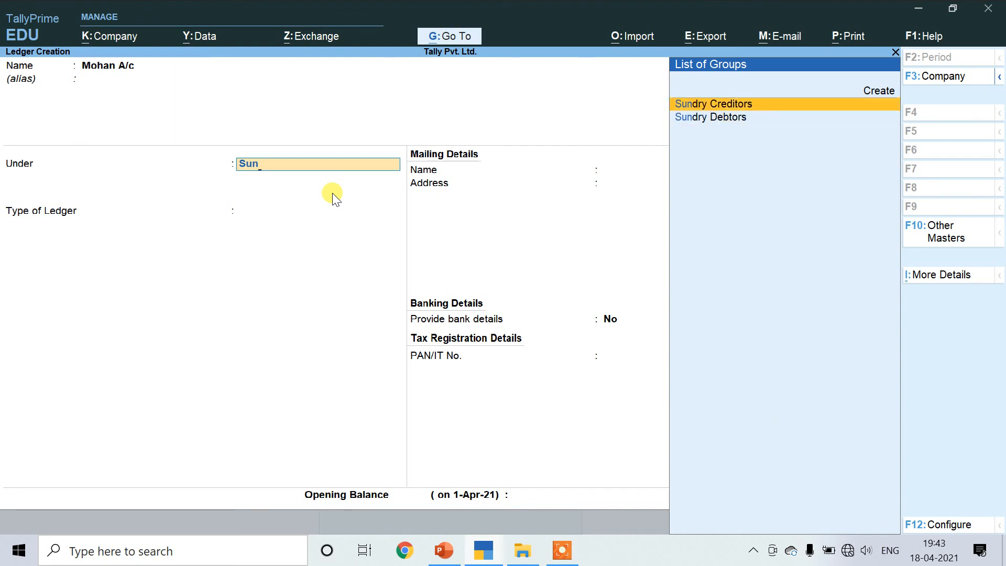
key(Down)
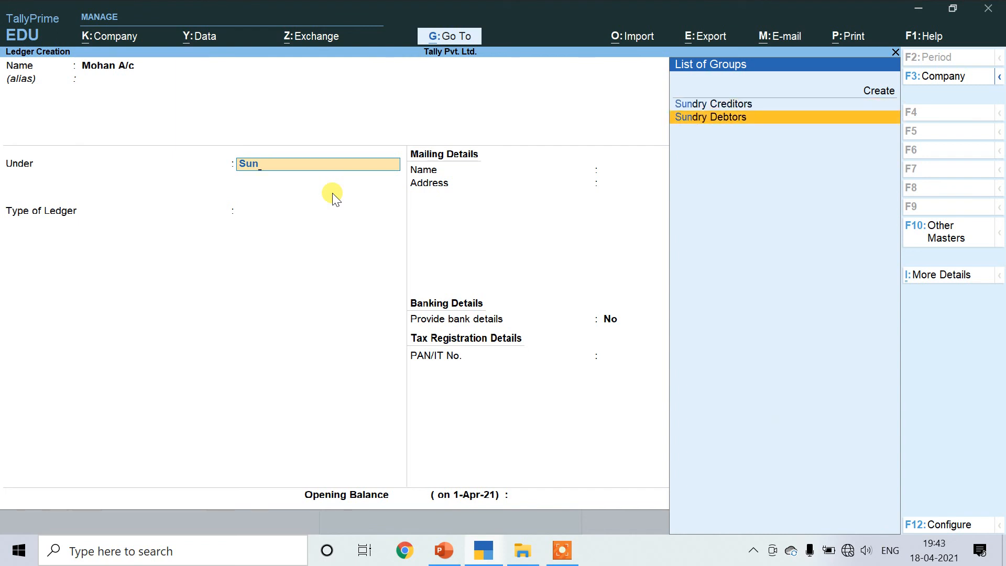
key(Up)
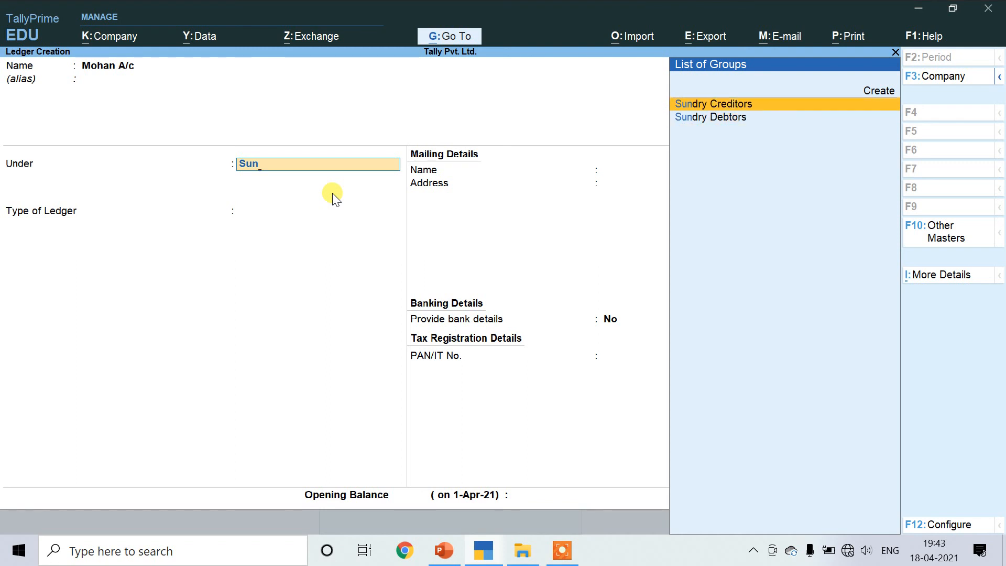
key(Return)
Keep the default mailing, banking and tax details with no opening balance and save the supplier's ledger
key(Return)
key(Return)
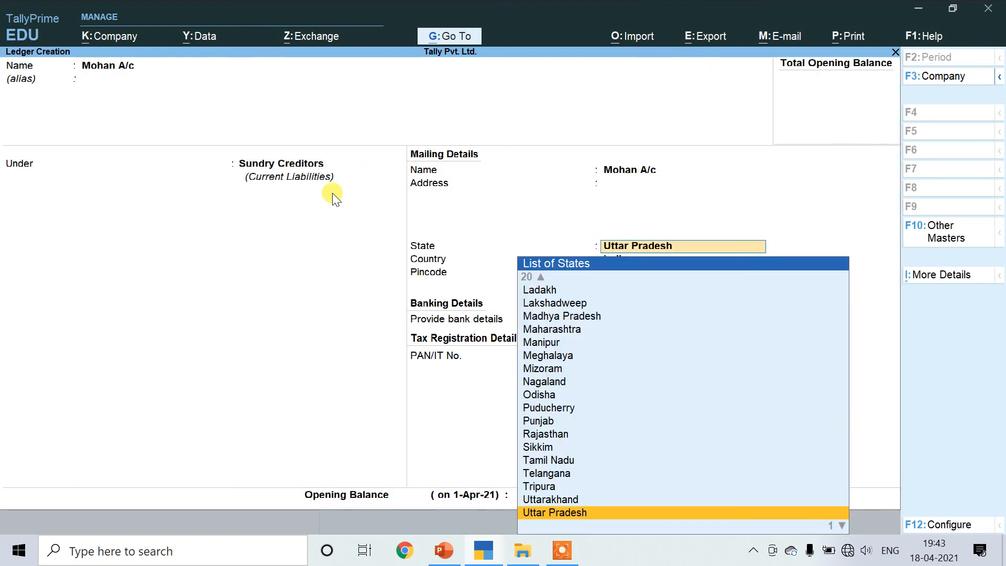
key(Return)
key(Return)
key(Return)
key(Return)
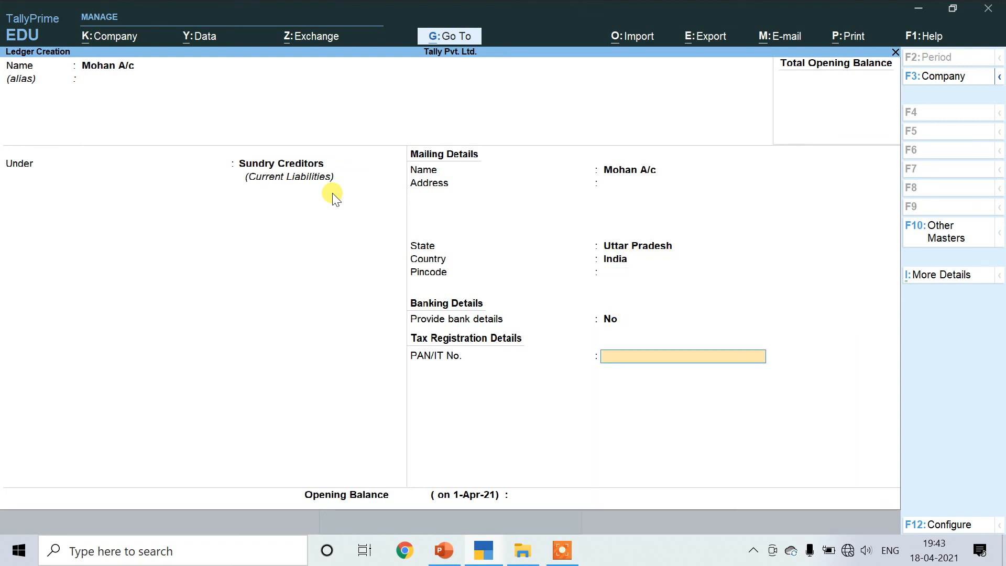
key(Return)
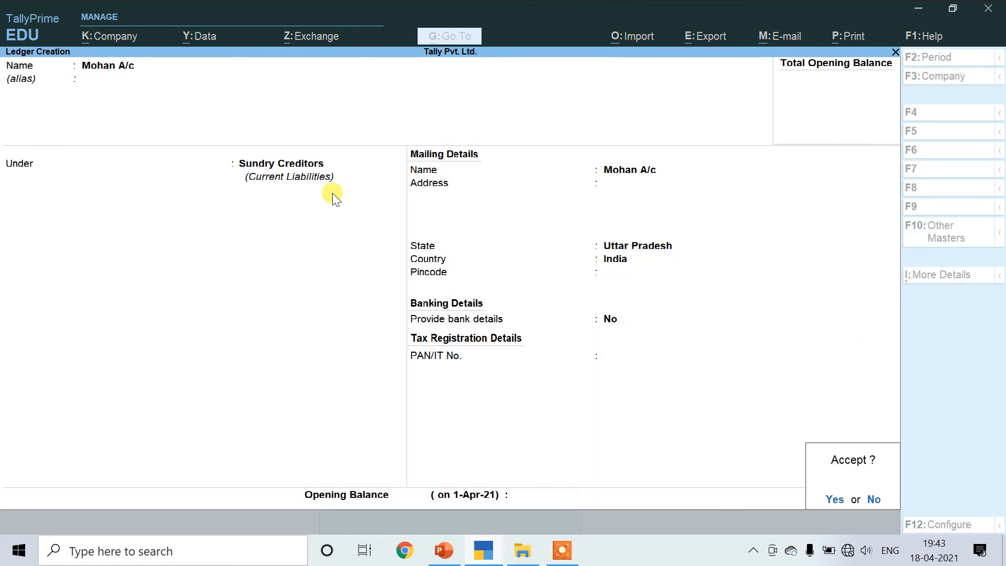
key(Return)
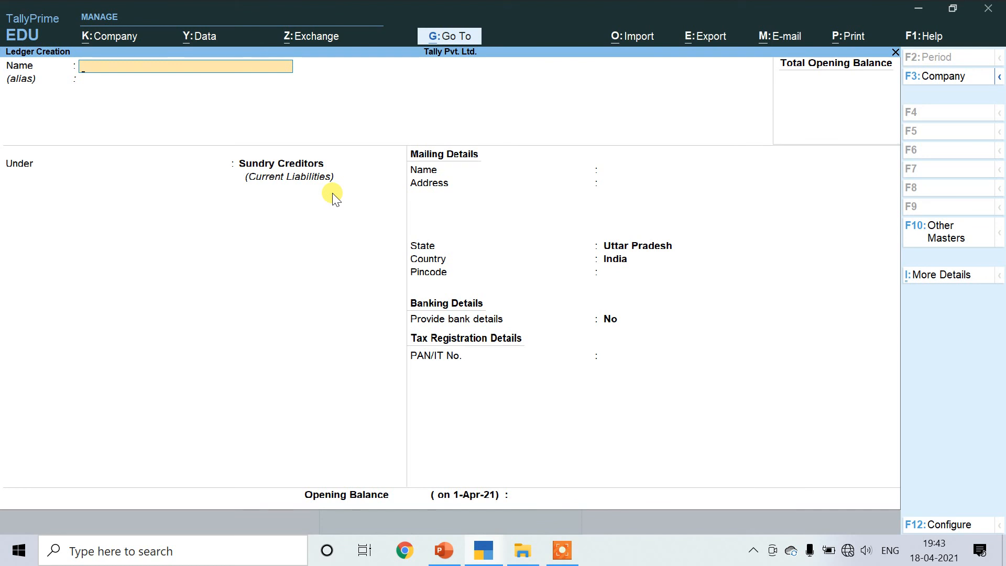
Open the List of Ledgers in the Chart of Accounts and examine the entries from Current Assets to Cash
key(Escape)
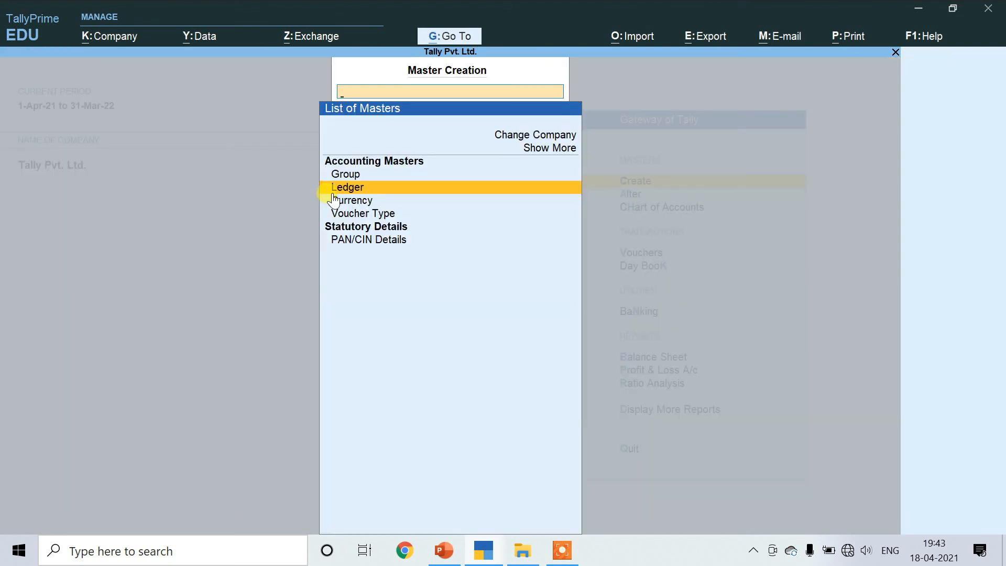
key(Escape)
key(Down)
key(Down)
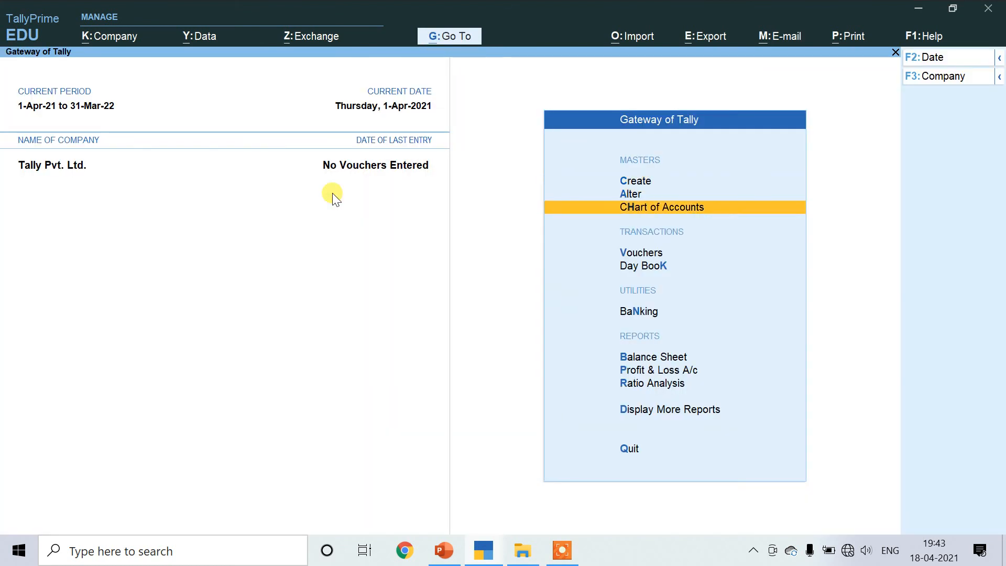
key(Return)
key(Return)
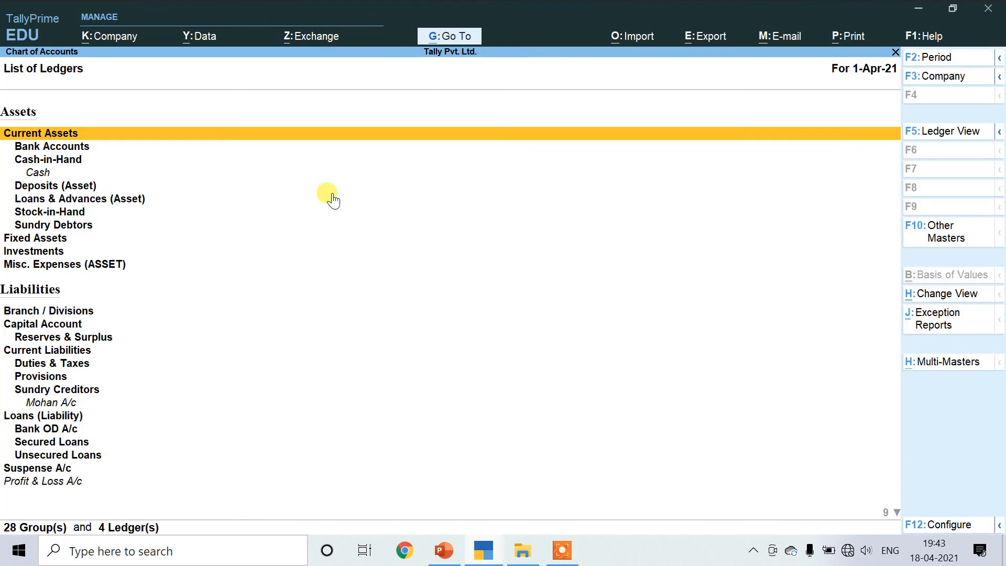
key(Down)
key(Down)
key(Down)
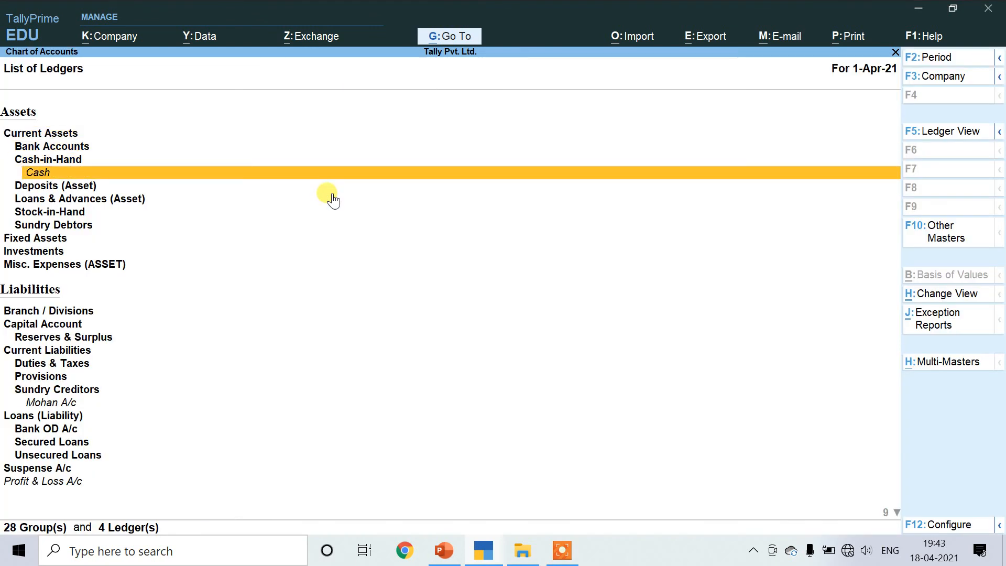
Examine the List of Ledgers from Cash through the remaining assets and liabilities to Indirect Expenses
key(Down)
key(Up)
key(Down)
key(Down)
key(Down)
key(Down)
key(Down)
key(Down)
key(Down)
key(Down)
key(Down)
key(Down)
key(Down)
key(Down)
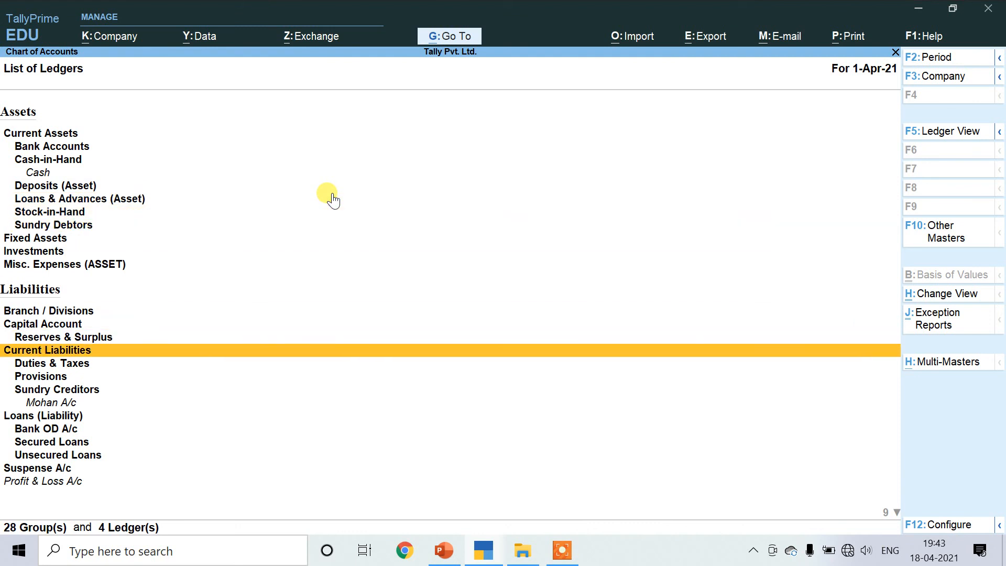
key(Down)
key(Down)
key(Down)
key(Down)
key(Down)
key(Down)
key(Down)
key(Down)
key(Down)
key(Down)
key(Down)
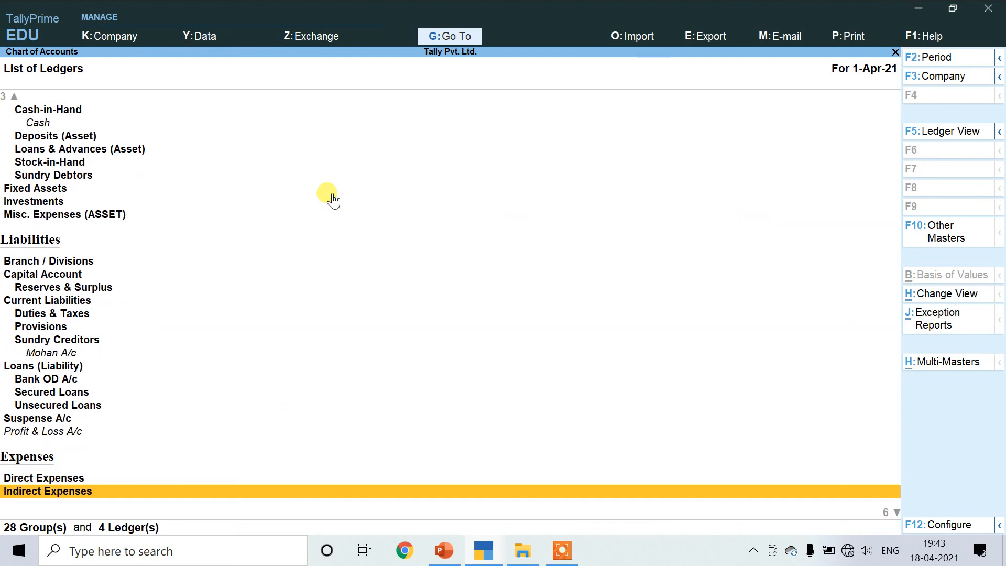
Check the Profit & Loss A/c ledger and the supplier's ledger under Sundry Creditors
key(Up)
key(Up)
key(Up)
key(Down)
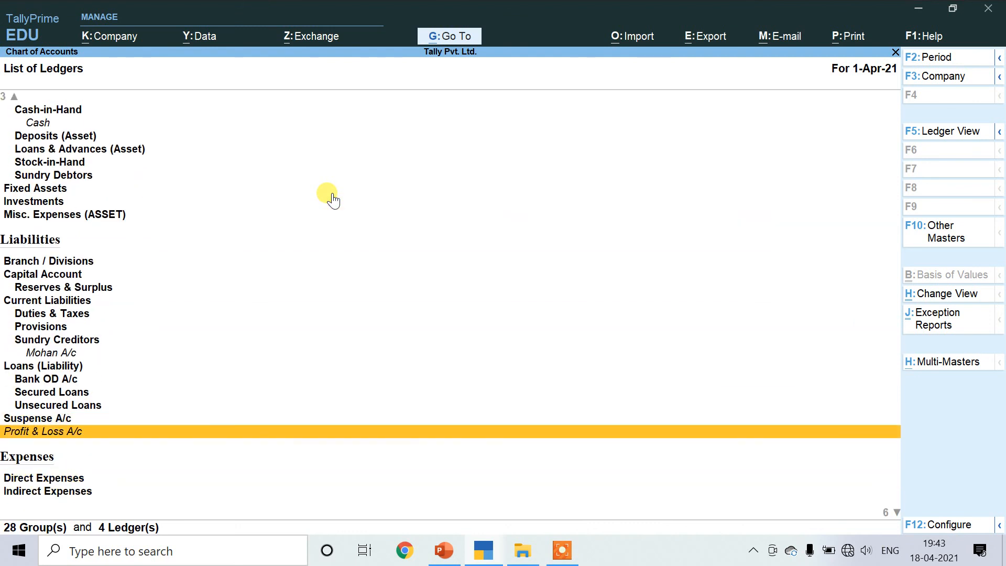
key(Up)
key(Up)
key(Up)
key(Up)
key(Up)
key(Up)
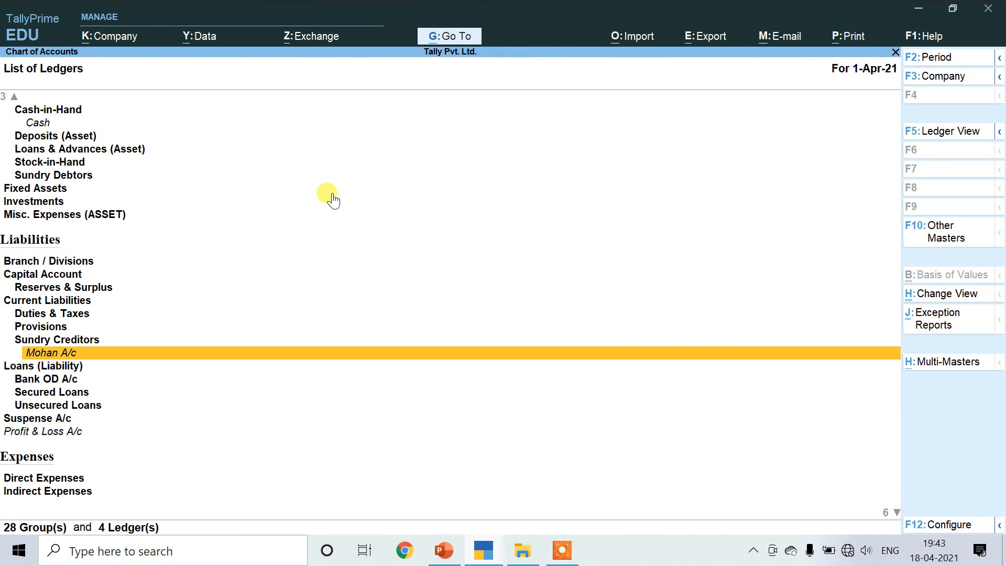
Check the Purchase A/c ledger under Purchase Accounts and leave the Chart of Accounts
key(Down)
key(Down)
key(Down)
key(Down)
key(Down)
key(Down)
key(Down)
key(Down)
key(Down)
key(Down)
key(Down)
key(Down)
key(Down)
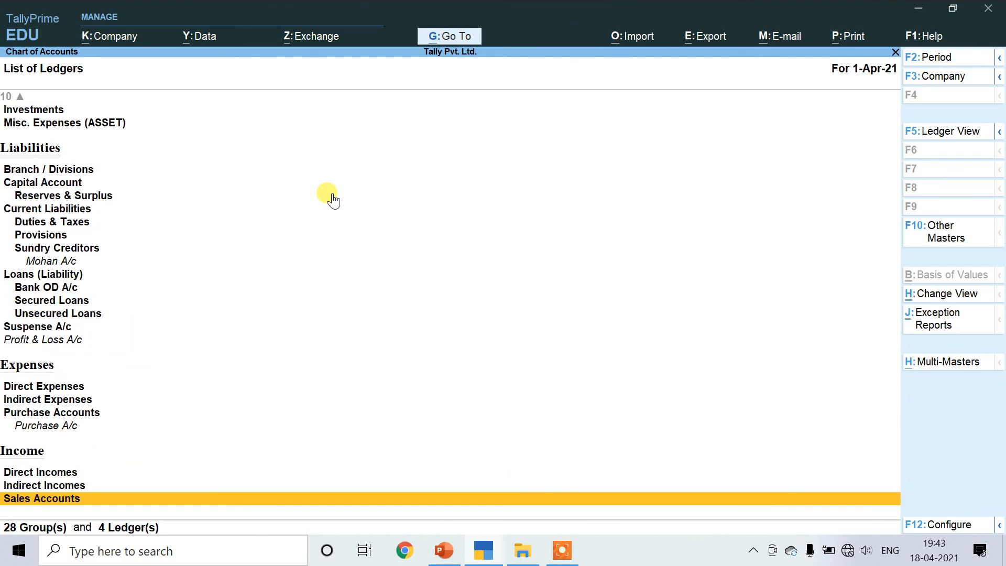
key(Up)
key(Up)
key(Up)
key(Up)
key(Down)
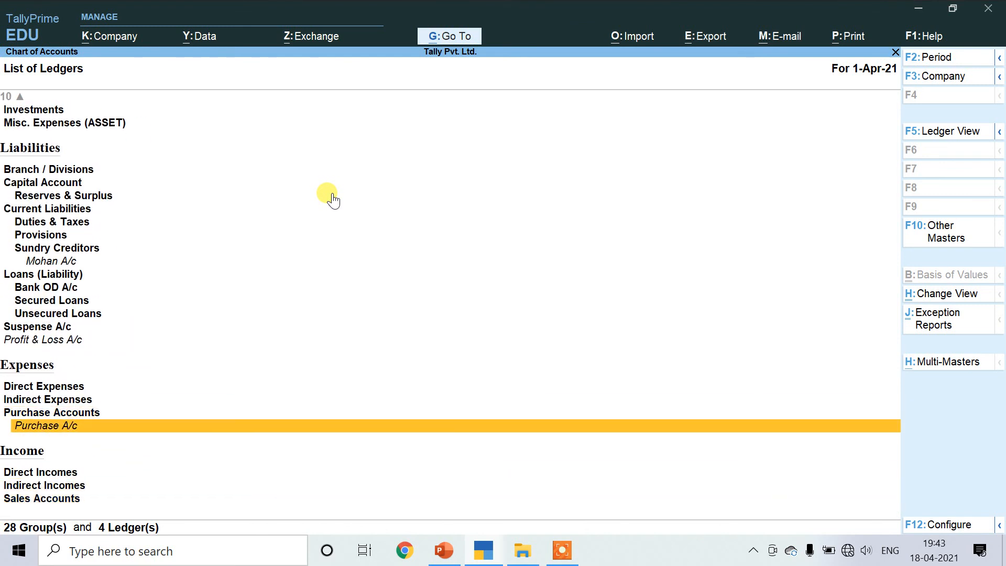
key(Escape)
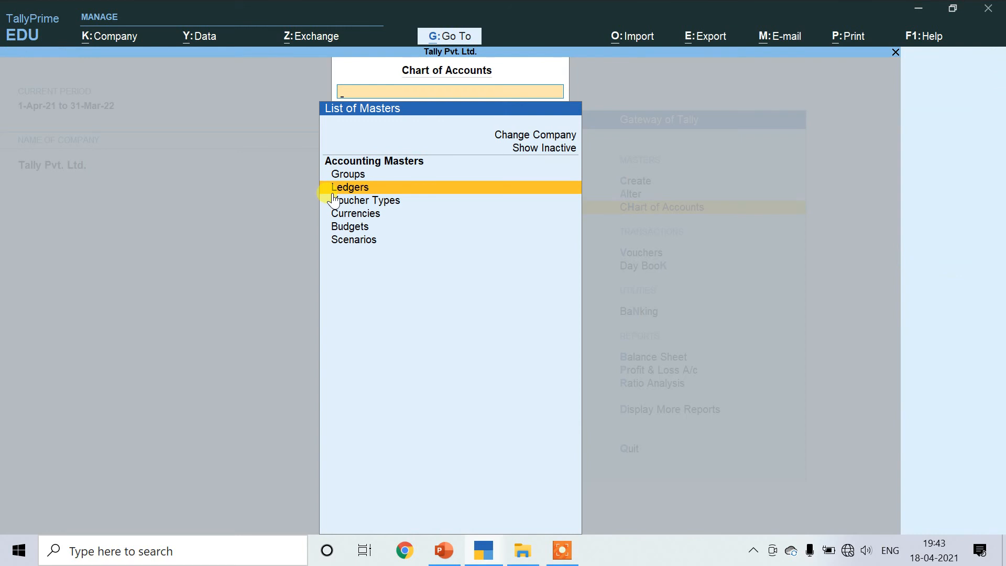
key(Escape)
Open the list of ledgers for alteration, review the entries from Cash to Purchase A/c and leave without altering any
key(Up)
key(Return)
key(Down)
key(Down)
key(Up)
key(Return)
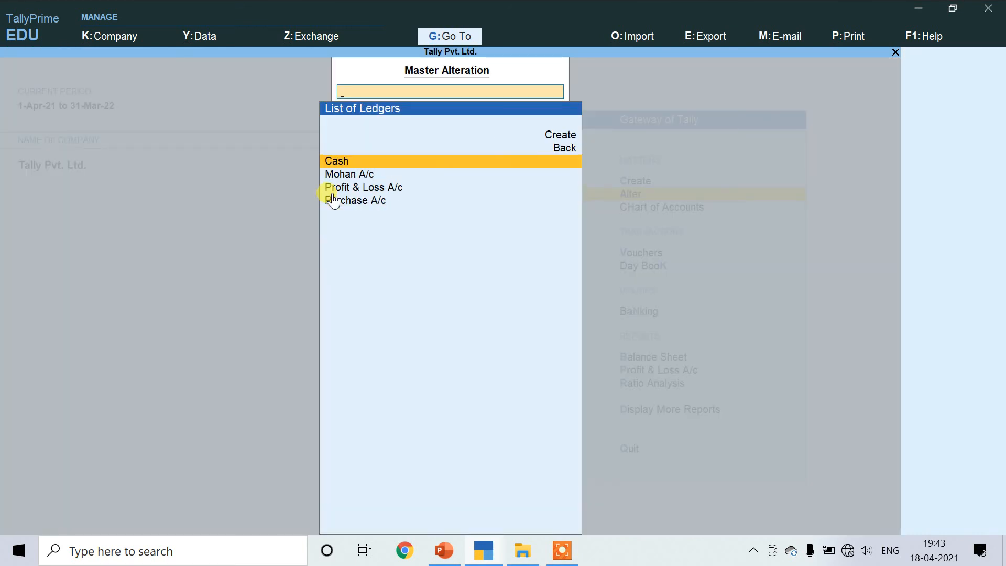
key(Down)
key(Down)
key(Down)
key(Up)
key(Up)
key(Up)
key(Down)
key(Down)
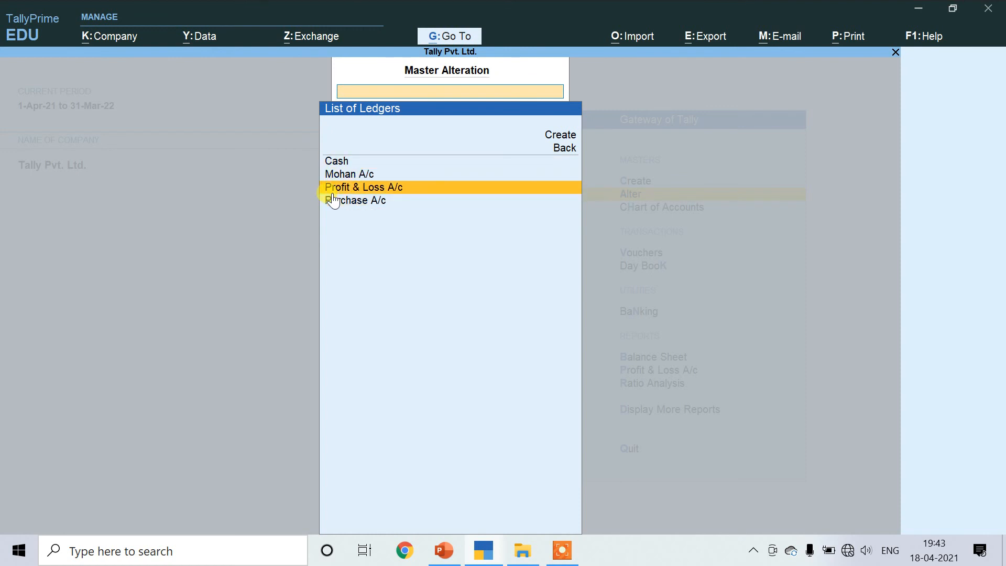
key(Up)
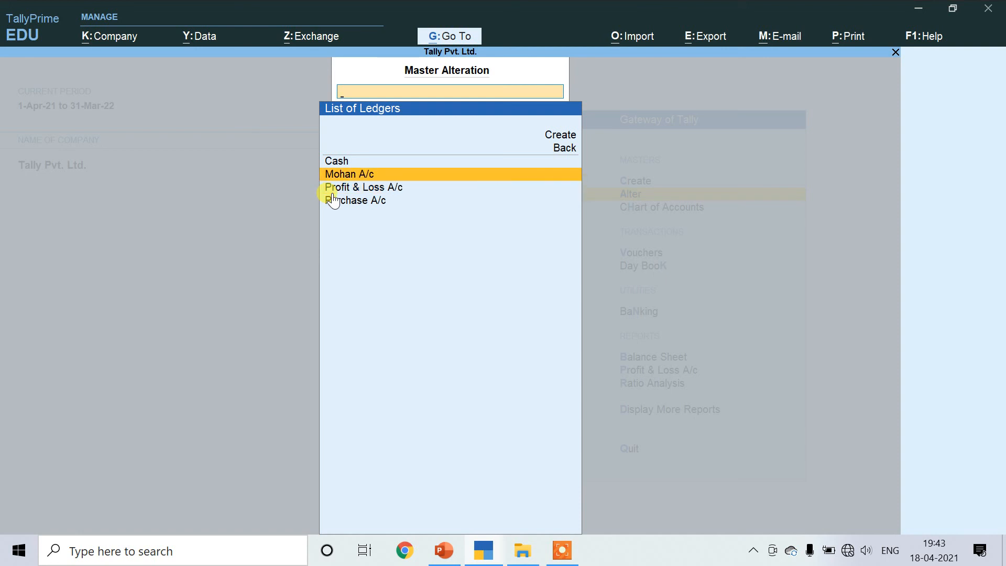
key(Down)
key(Down)
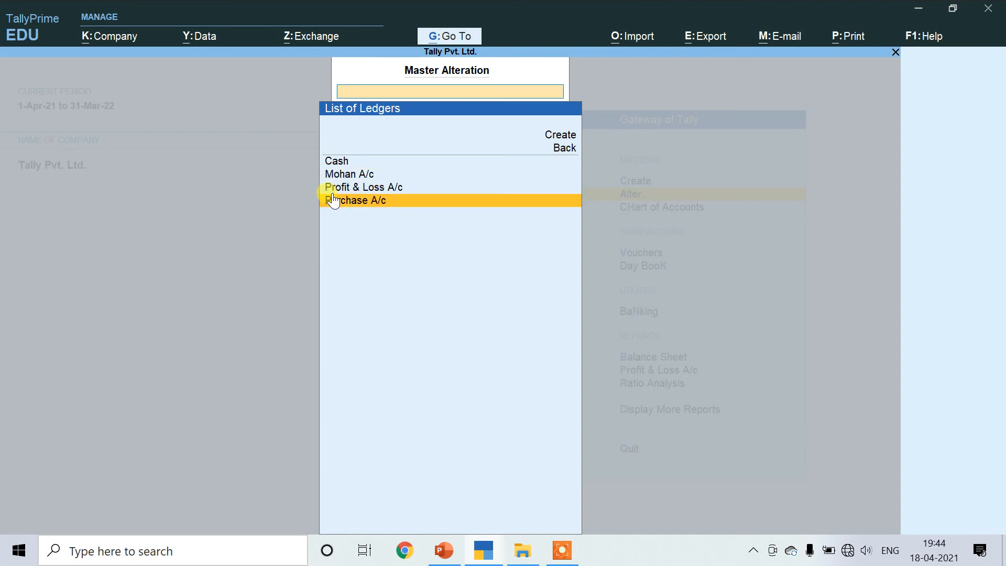
key(Up)
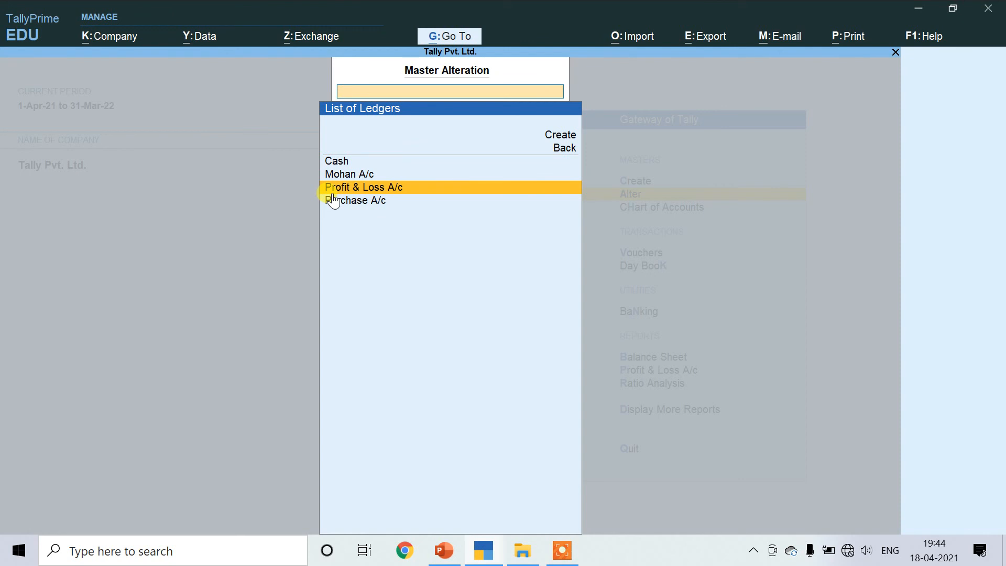
key(Escape)
key(Escape)
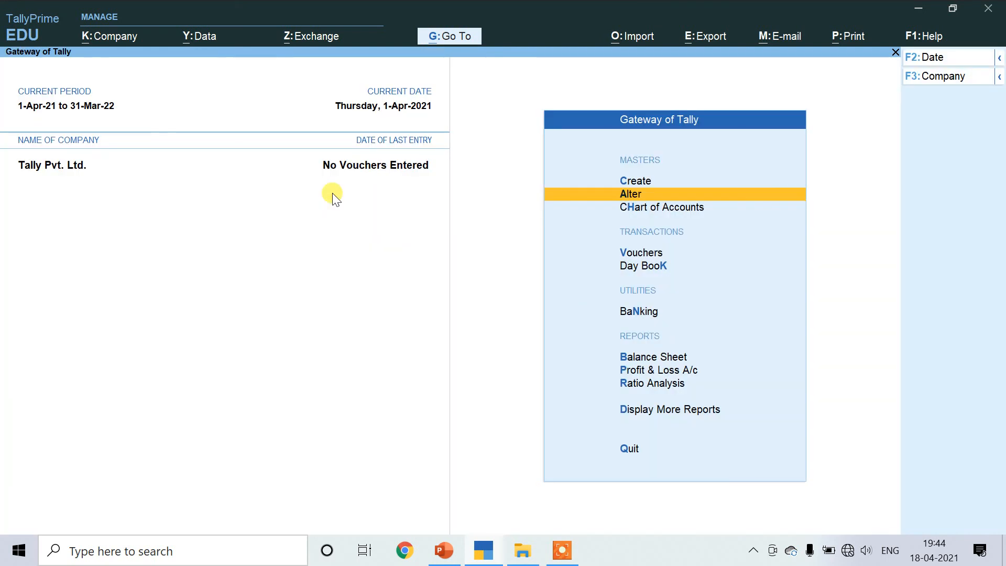
Start creating an accounting voucher and bring up the list of other voucher types
key(Down)
key(Down)
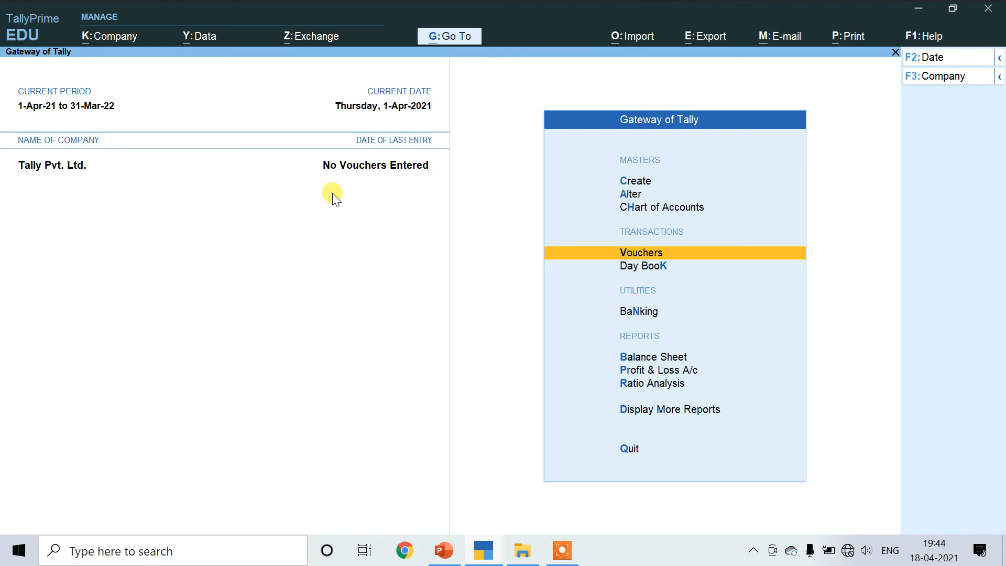
key(Return)
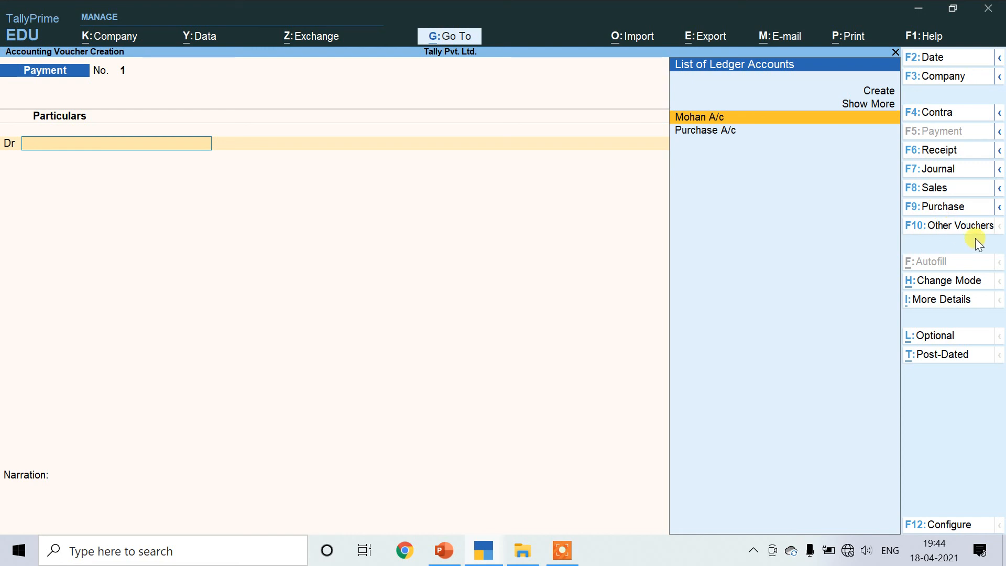
click(956, 225)
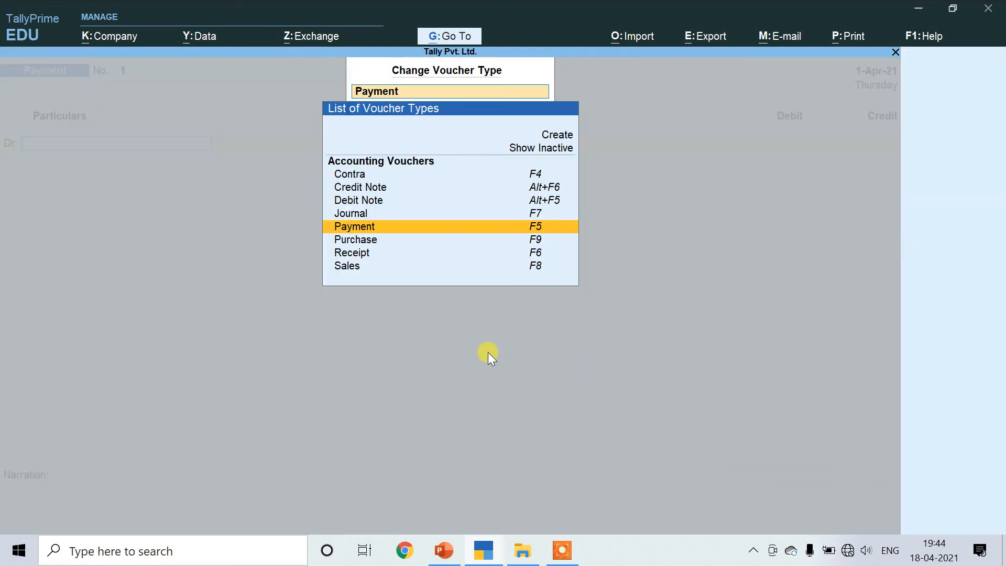
Examine the active accounting voucher types between Contra and Receipt
key(Up)
key(Up)
key(Up)
key(Up)
key(Up)
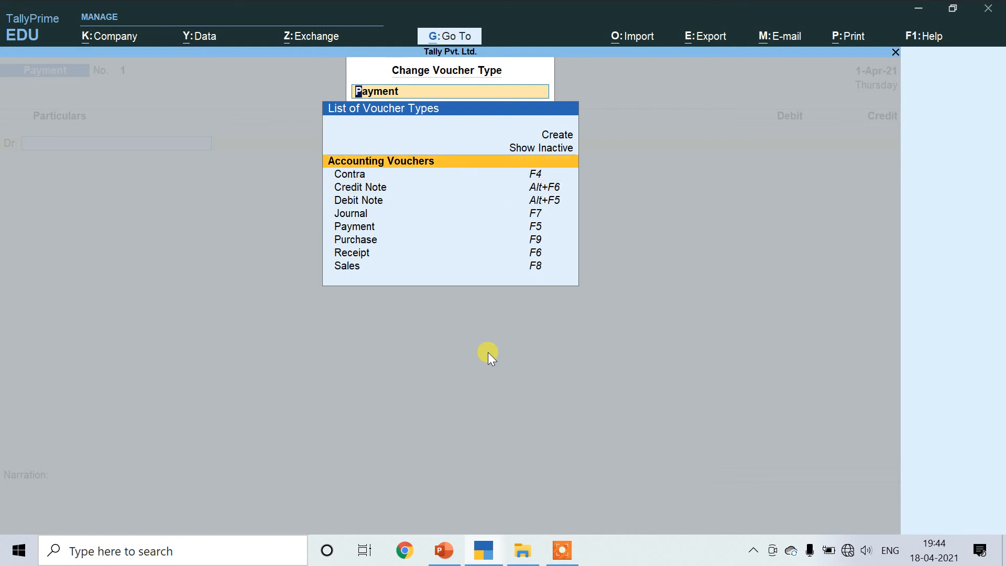
key(Down)
key(Down)
key(Down)
key(Down)
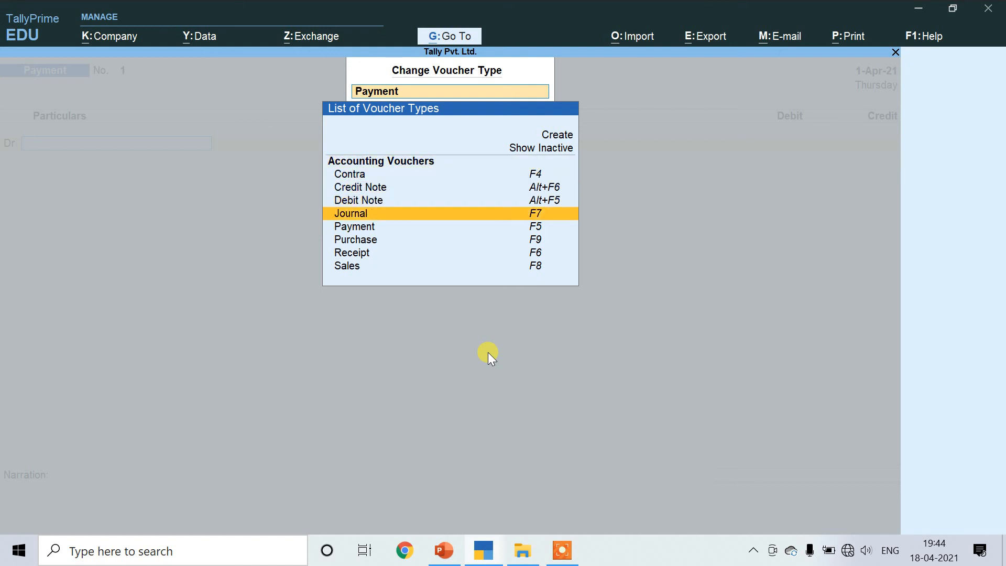
key(Down)
key(Down)
key(Down)
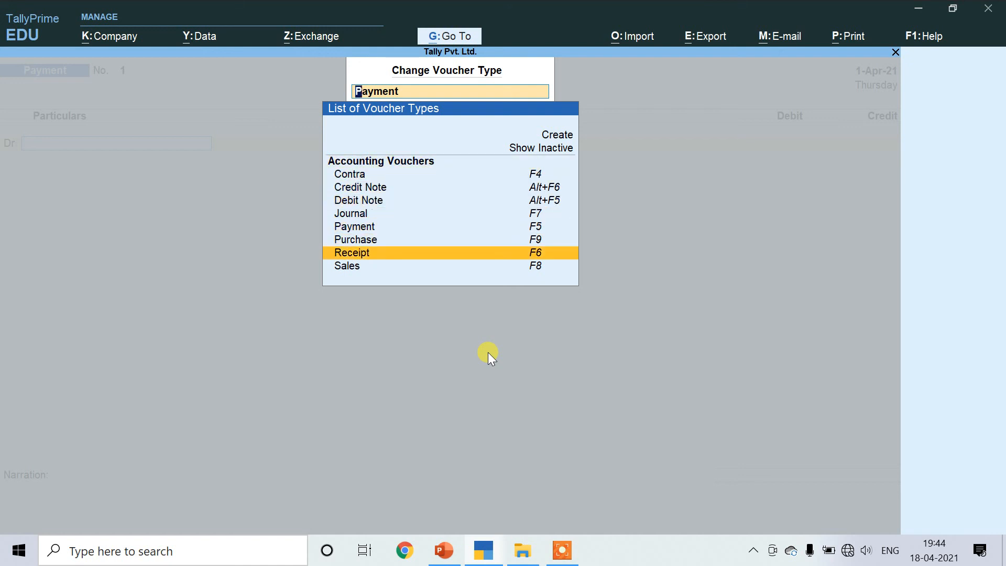
key(Up)
key(Up)
key(Up)
key(Up)
key(Up)
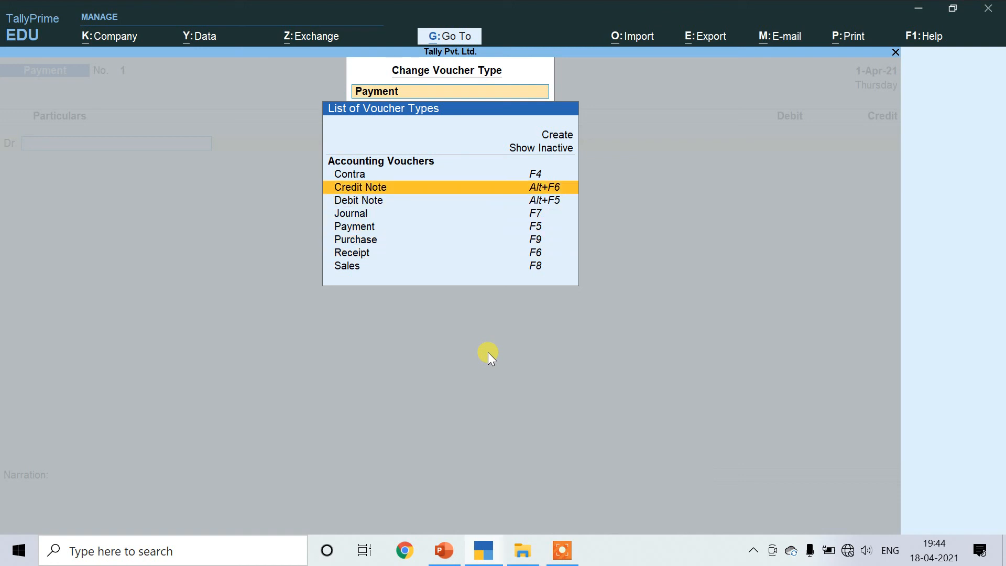
Show the inactive voucher types and examine the accounting, inventory, order and payroll vouchers
key(Up)
key(Up)
key(Up)
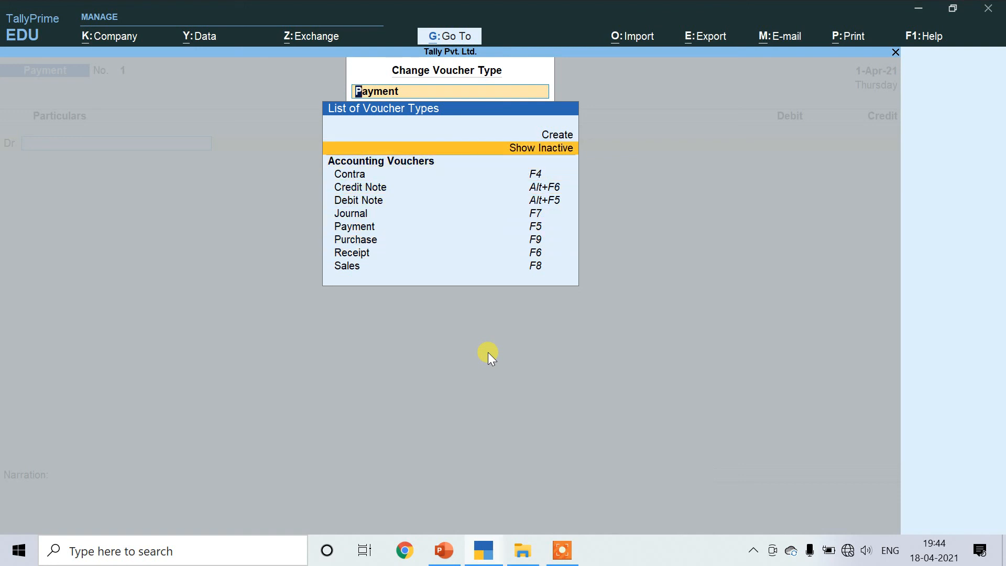
key(Return)
key(Down)
key(Down)
key(Down)
key(Down)
key(Down)
key(Down)
key(Down)
key(Down)
key(Down)
key(Down)
key(Down)
key(Down)
key(Down)
key(Down)
key(Down)
key(Down)
key(Down)
key(Down)
key(Down)
key(Down)
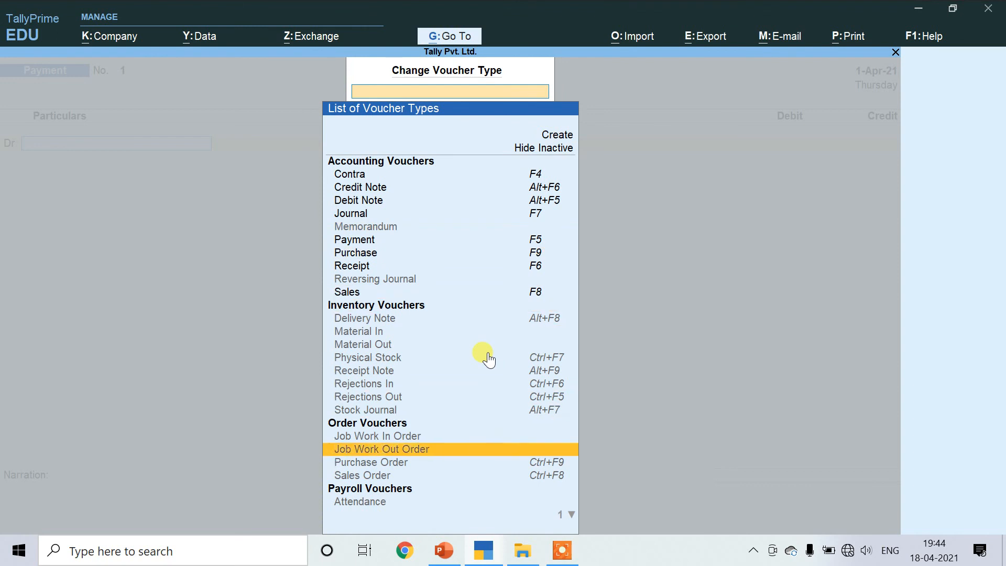
key(Down)
key(Down)
key(Down)
key(Down)
Go back over the full list of voucher types and hide the inactive ones again
key(Up)
key(Up)
key(Up)
key(Up)
key(Up)
key(Up)
key(Up)
key(Up)
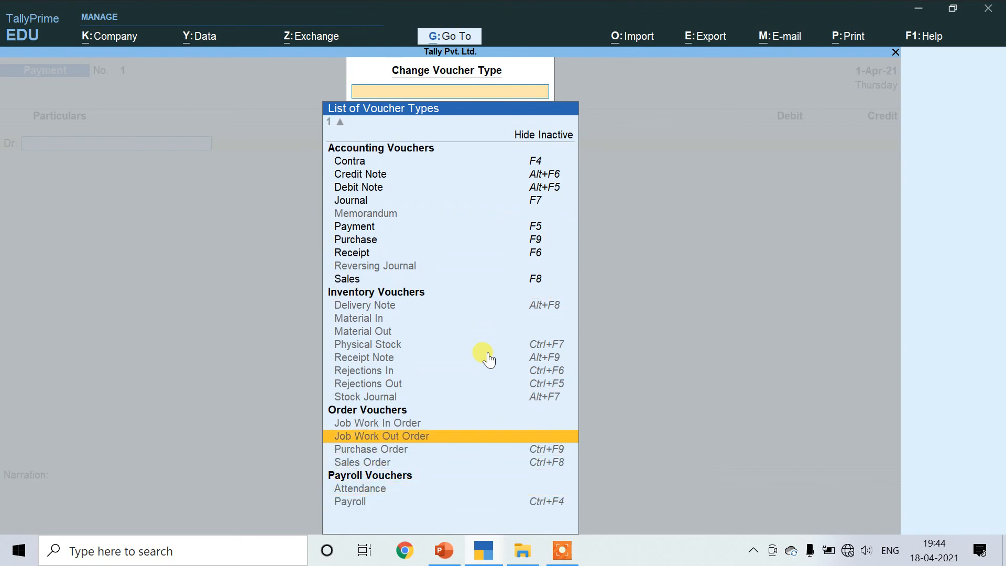
key(Up)
key(Up)
key(Up)
key(Up)
key(Up)
key(Up)
key(Up)
key(Up)
key(Up)
key(Up)
key(Up)
key(Up)
key(Up)
key(Up)
key(Up)
key(Up)
key(Up)
key(Up)
key(Up)
key(Up)
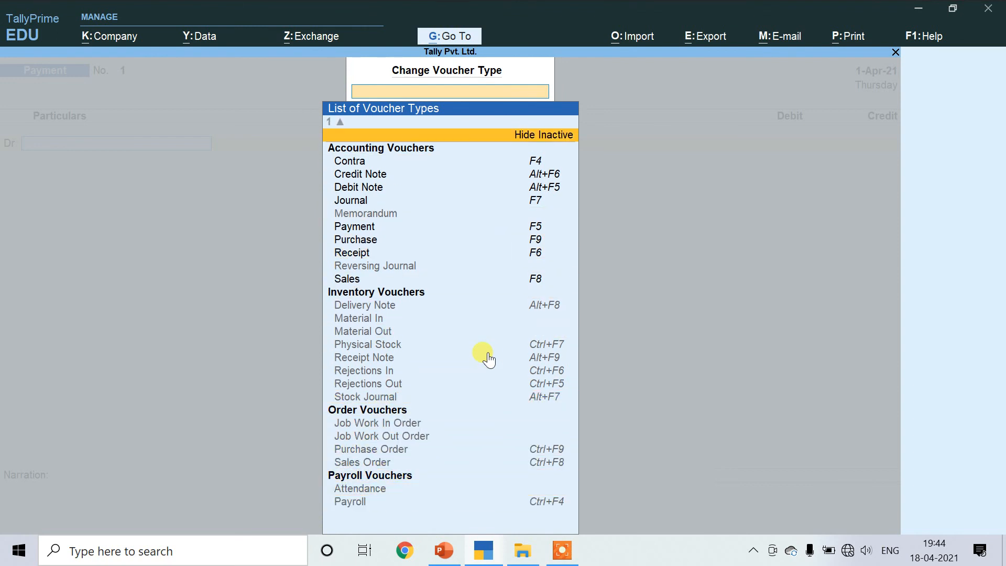
key(Return)
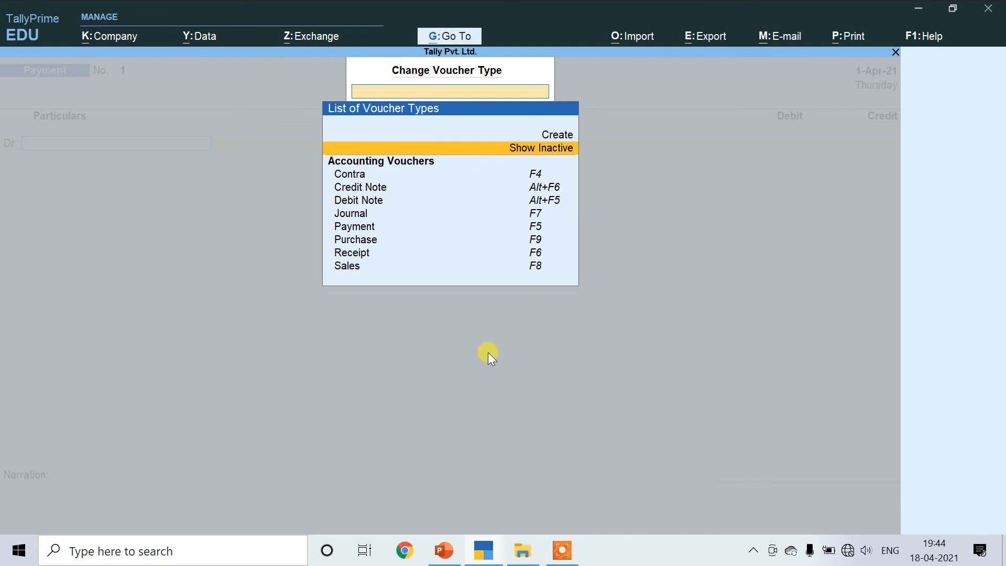
Go through the active accounting voucher types and change the voucher type to Purchase
key(Down)
key(Down)
key(Down)
key(Down)
key(Down)
key(Down)
key(Down)
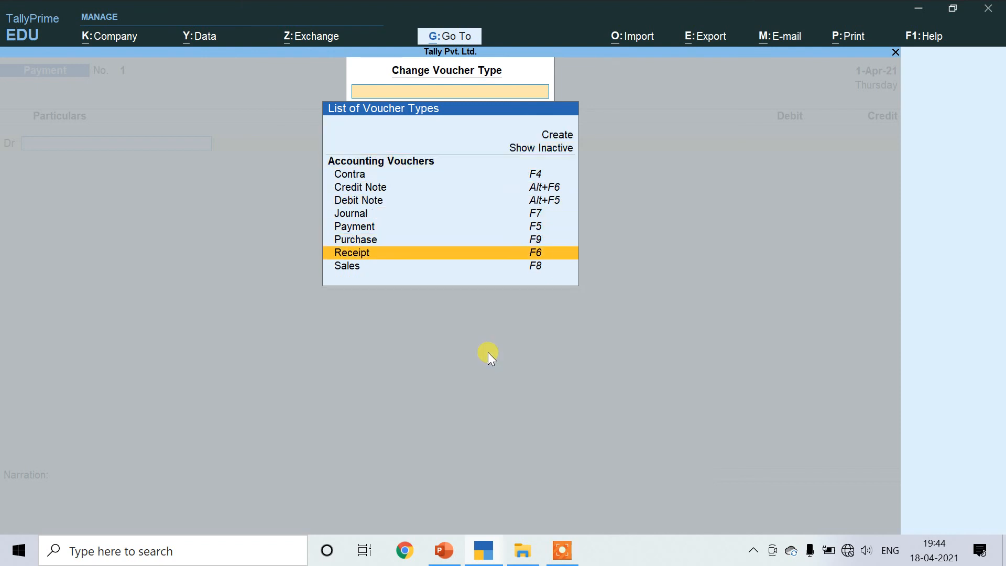
key(Down)
key(Up)
key(Up)
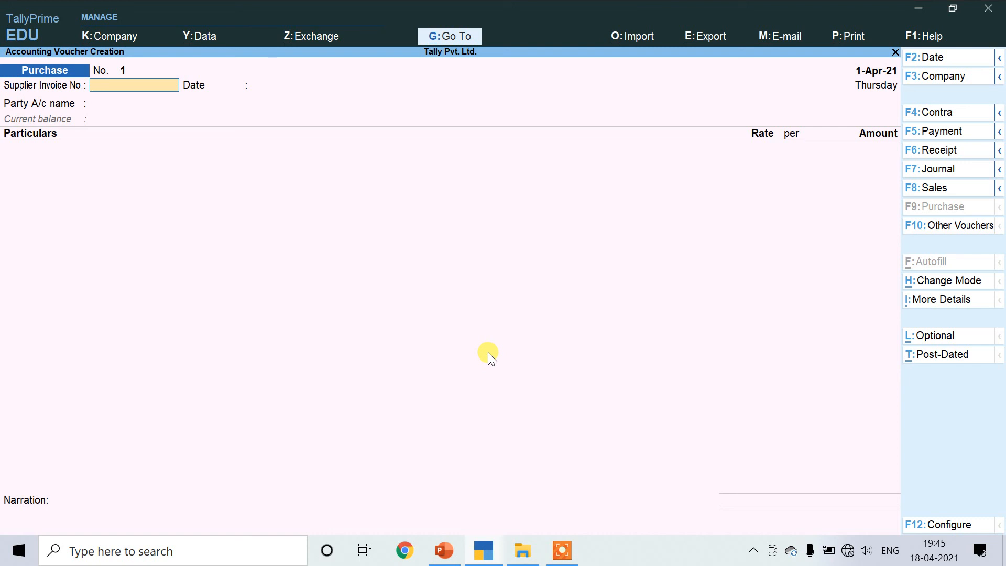
Switch the purchase entry to As Voucher mode and leave the supplier invoice number and date blank
click(950, 279)
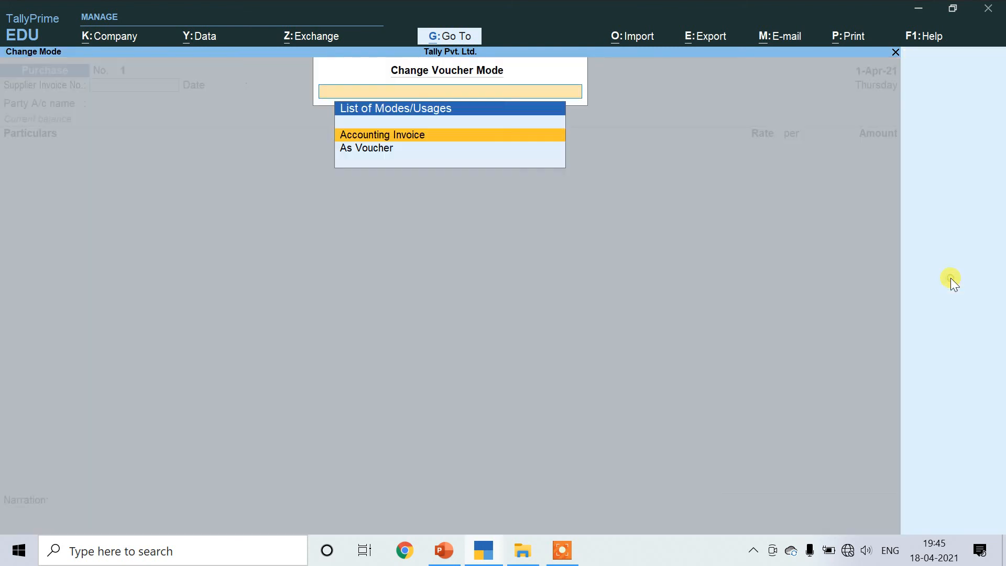
click(369, 150)
key(Return)
key(Return)
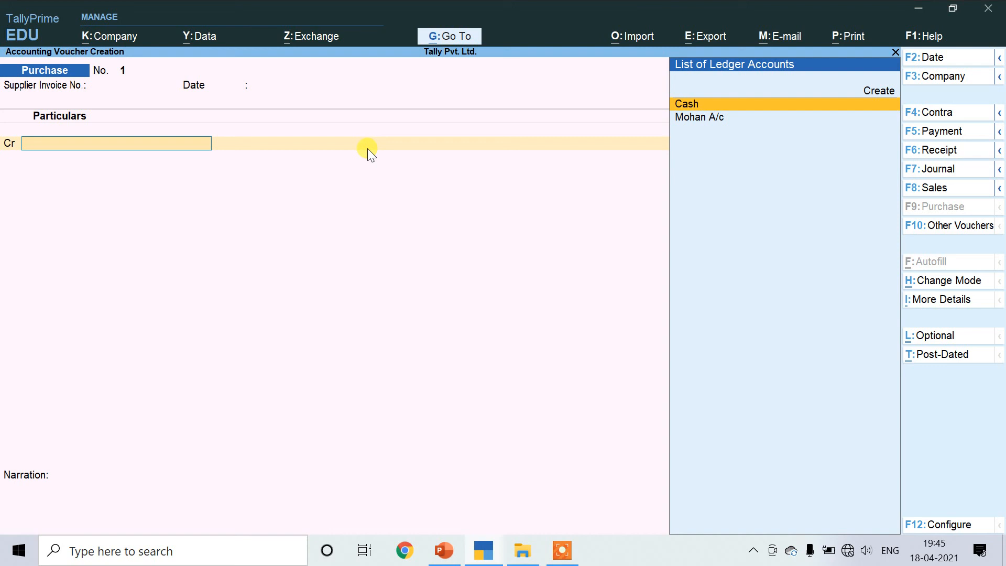
Choose the supplier's ledger account listed below Cash as the credit account, leaving its receipt and party details blank
key(Down)
key(Up)
key(Down)
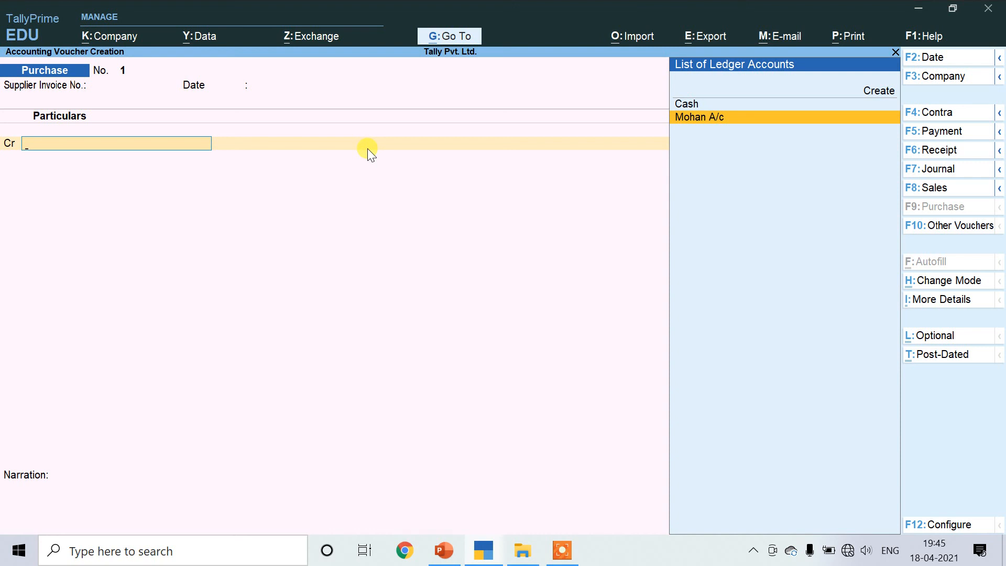
key(Return)
key(Return)
key(Return)
key(Return)
key(Return)
key(Return)
key(Return)
key(Return)
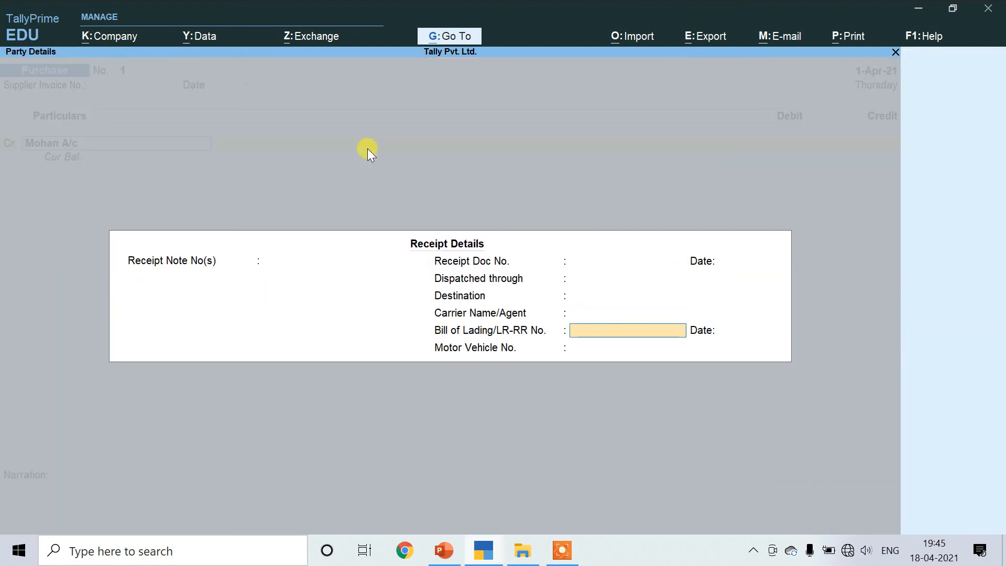
key(Return)
key(Return)
key(Return)
key(Return)
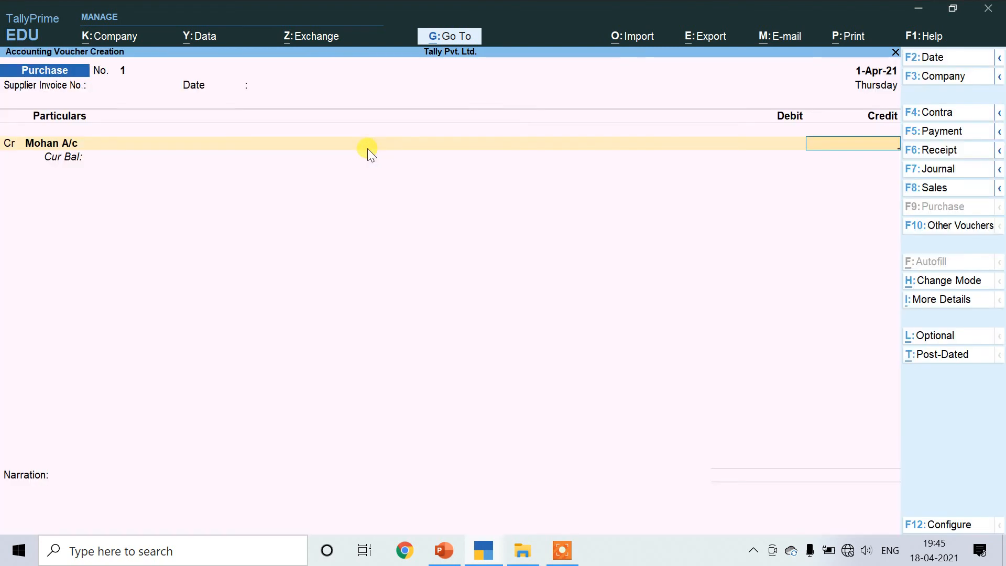
Enter a credit of 10000 balanced by an equal debit to Purchase A/c and save the voucher without a narration
text(10000)
key(Return)
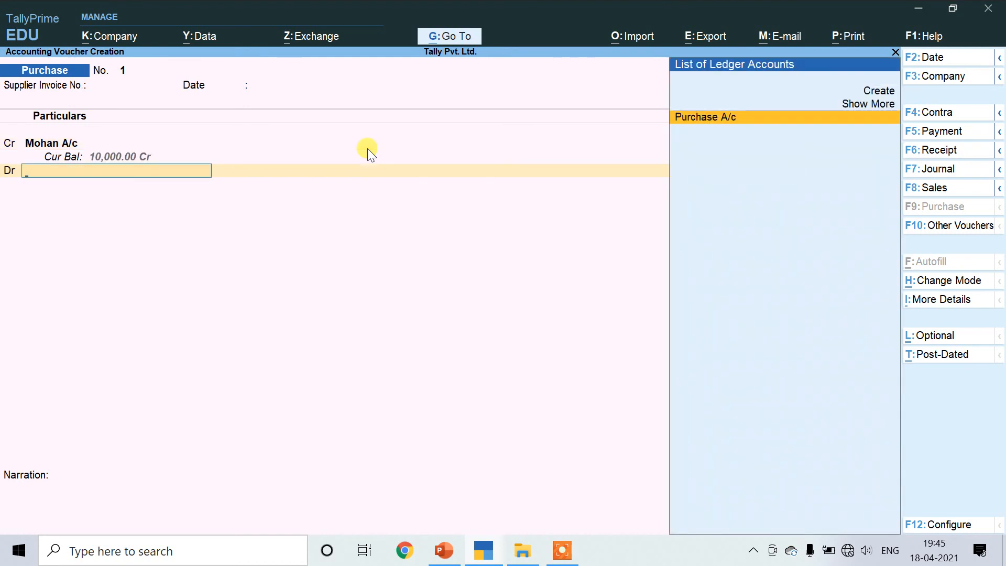
key(Return)
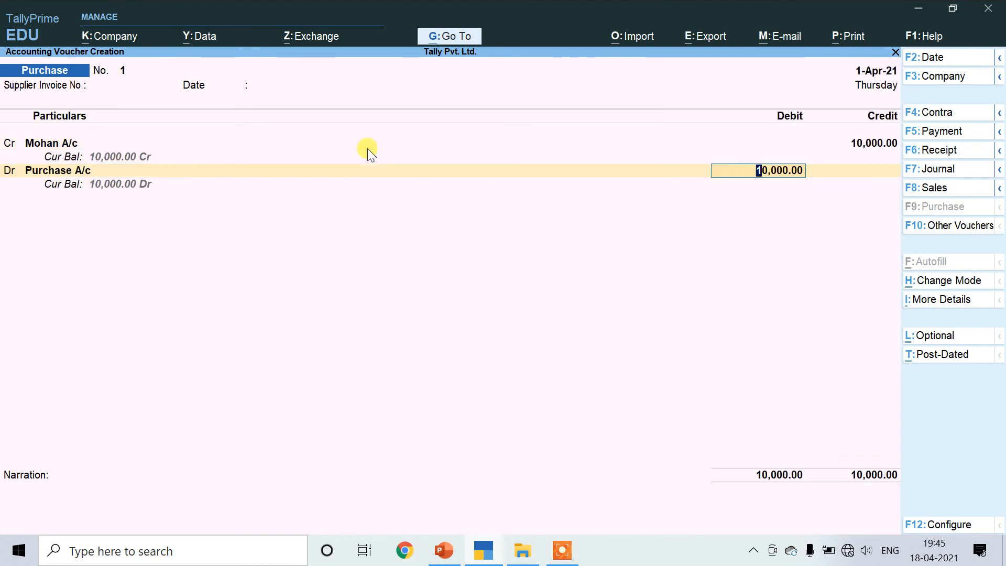
key(Return)
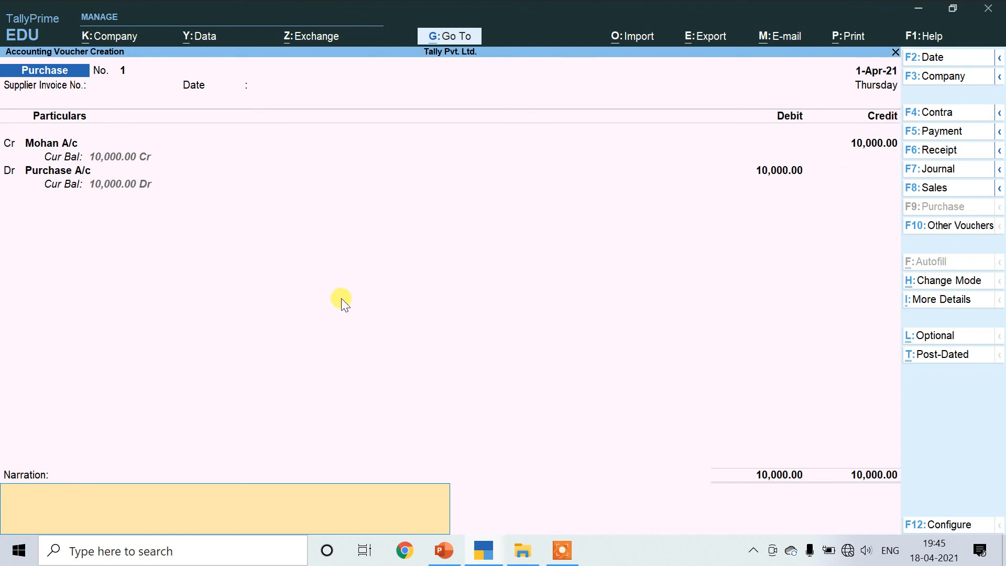
key(Return)
key(Return)
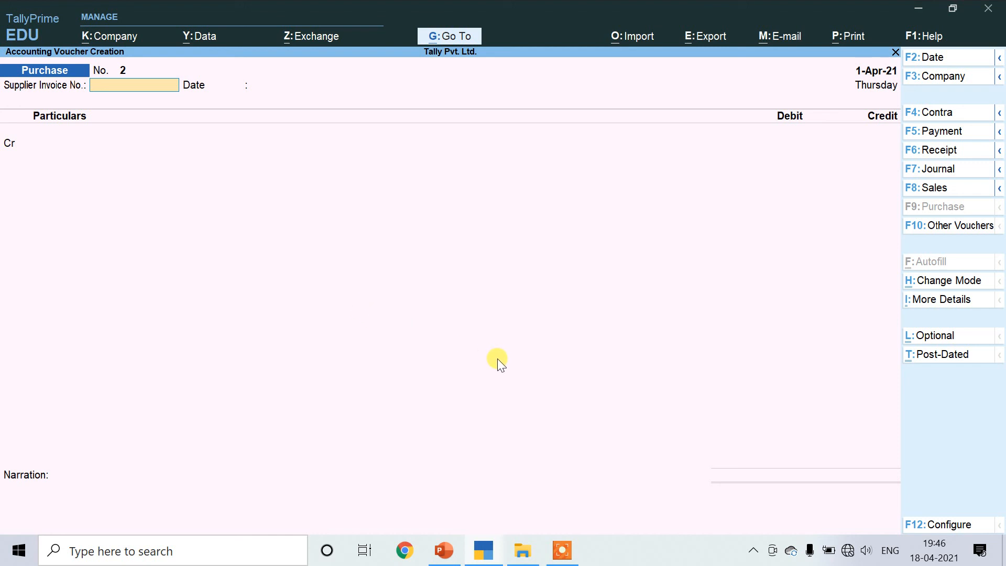
click(562, 551)
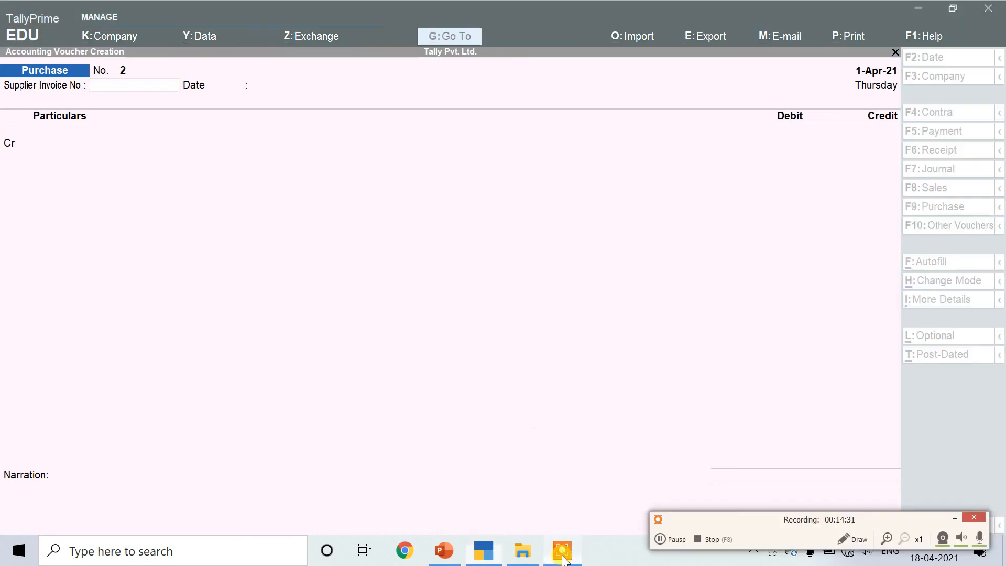